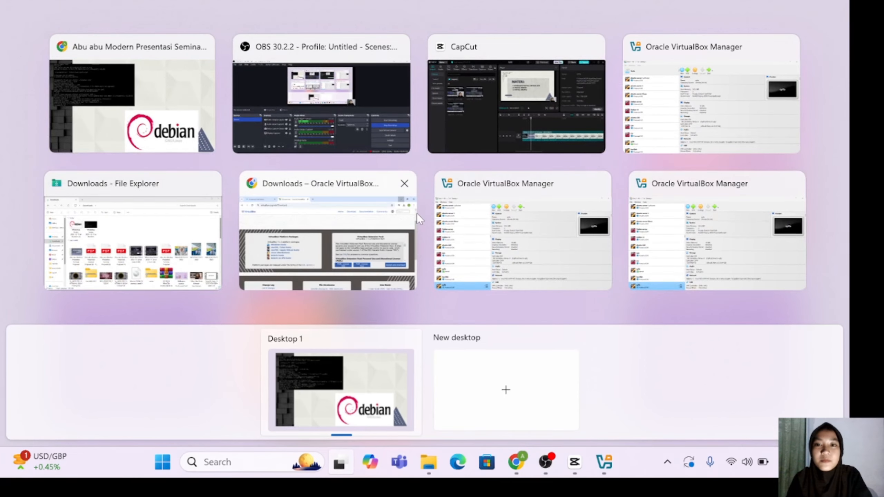
# Step: In the browser, search Google for 'download debian' and scroll through the debian.org results
pyautogui.click(400, 216)
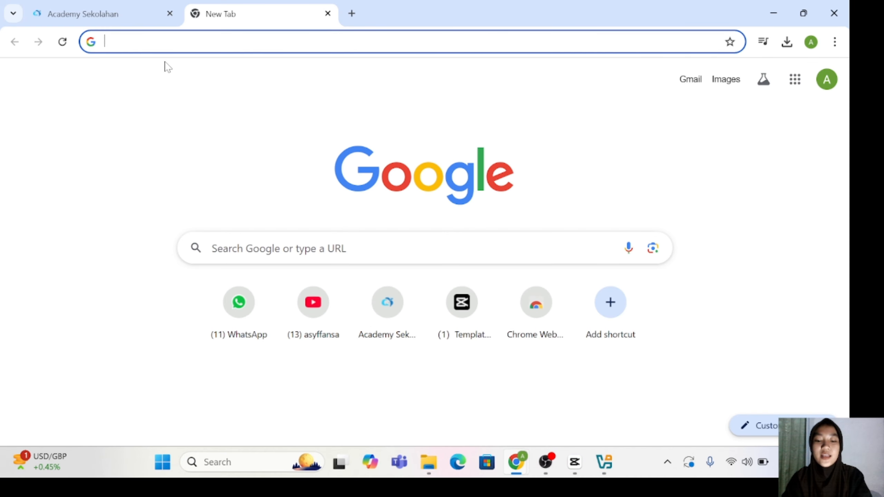
pyautogui.write('downl')
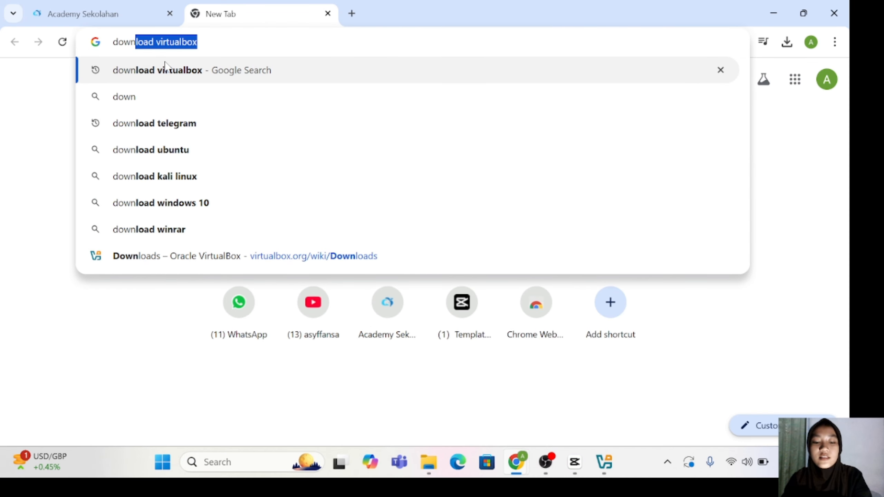
pyautogui.write('oad ')
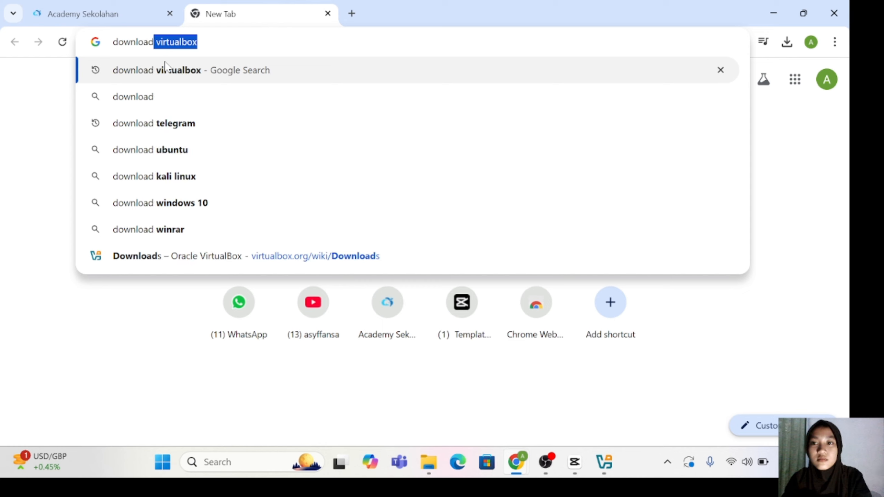
pyautogui.write('debi')
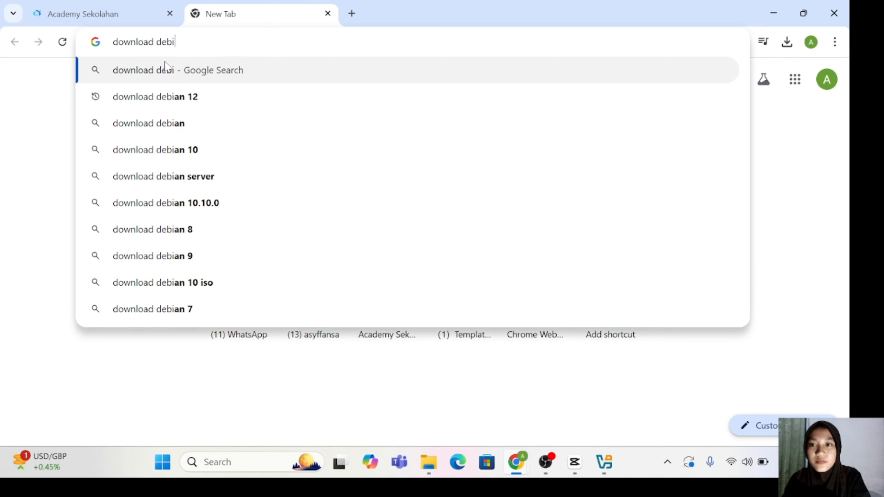
pyautogui.write('an')
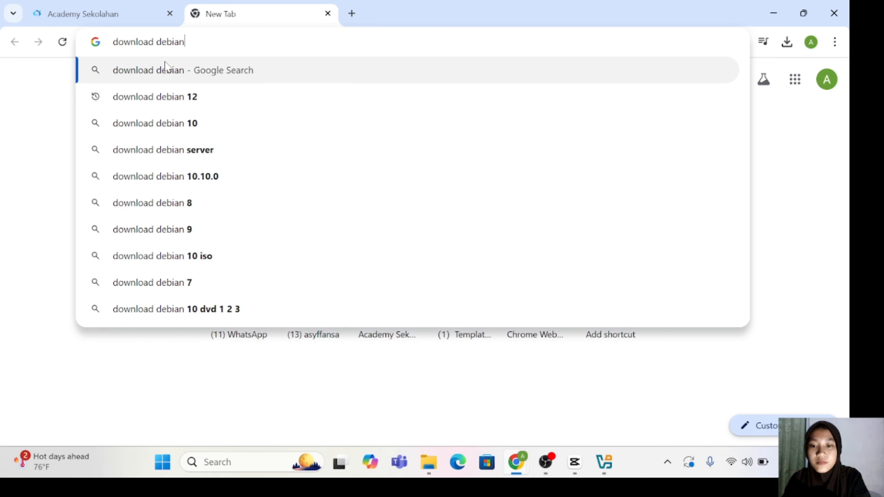
pyautogui.press('Return')
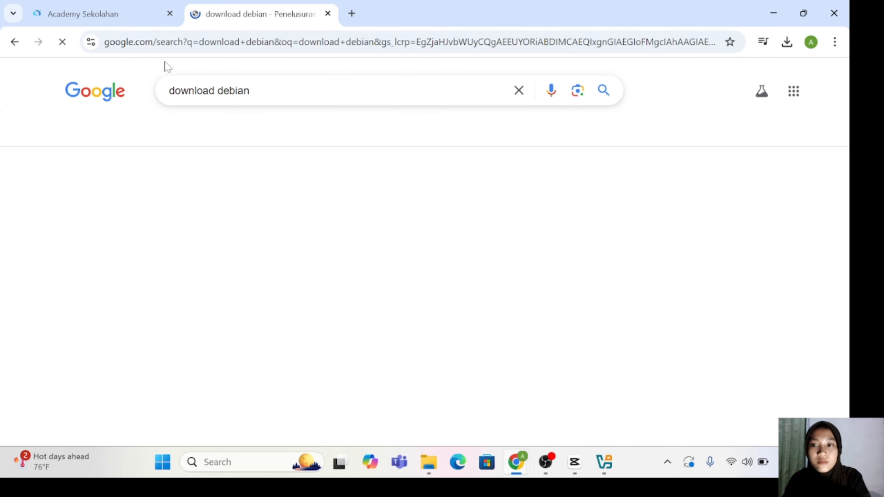
pyautogui.scroll(-1, 106, 285)
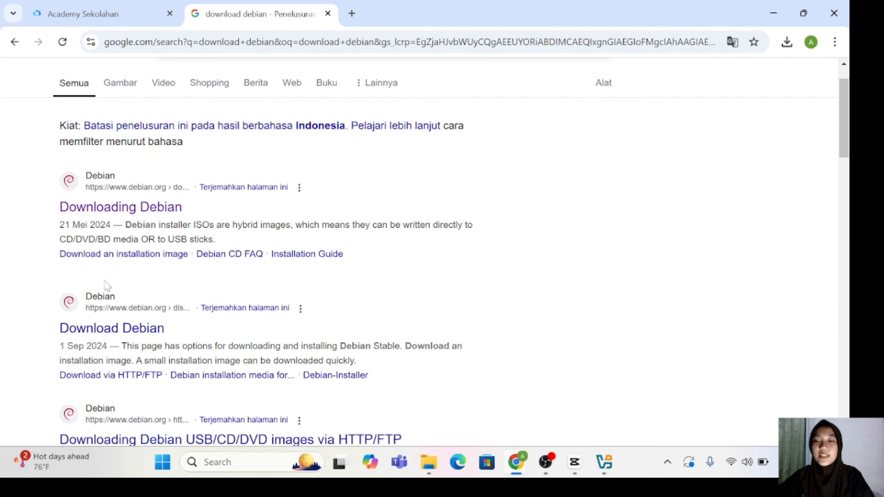
pyautogui.scroll(-5, 106, 285)
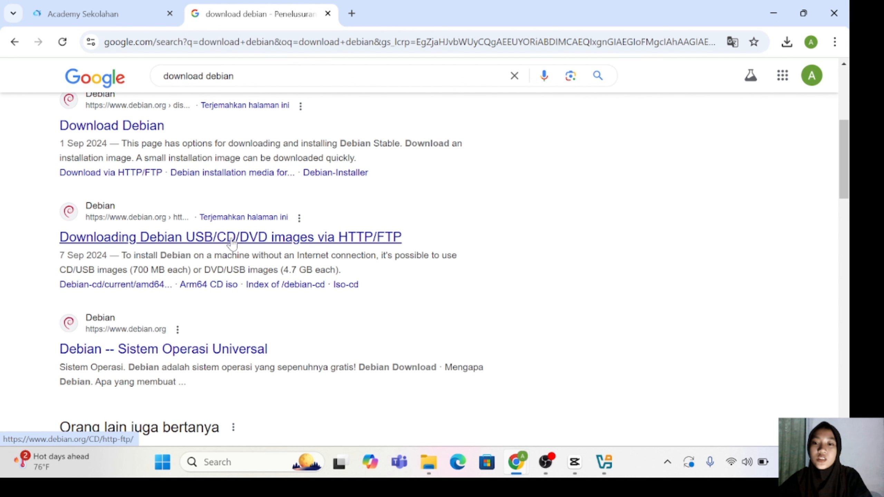
# Step: Open the Debian USB/CD/DVD images page and go to the amd64 DVD image listing
pyautogui.click(263, 238)
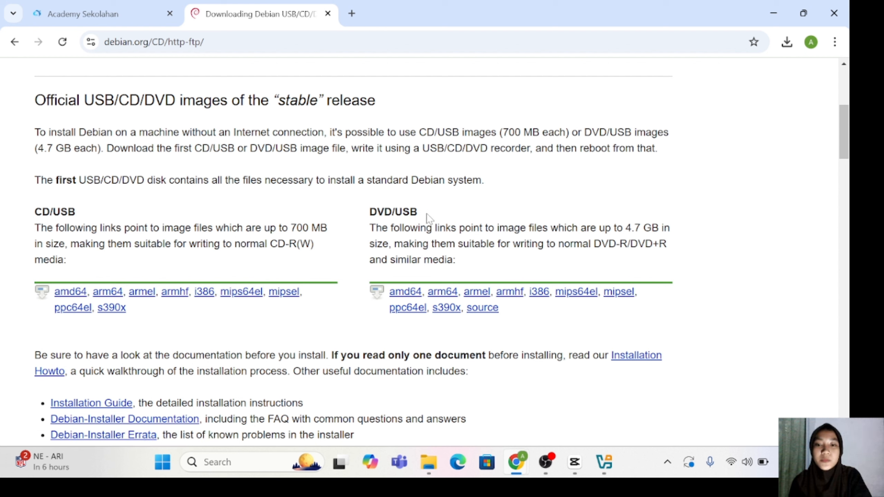
pyautogui.click(411, 297)
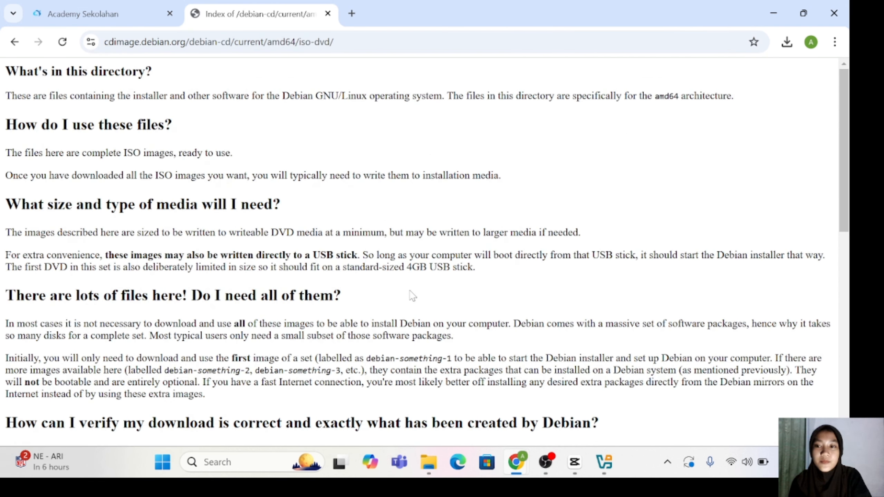
pyautogui.scroll(-10, 339, 260)
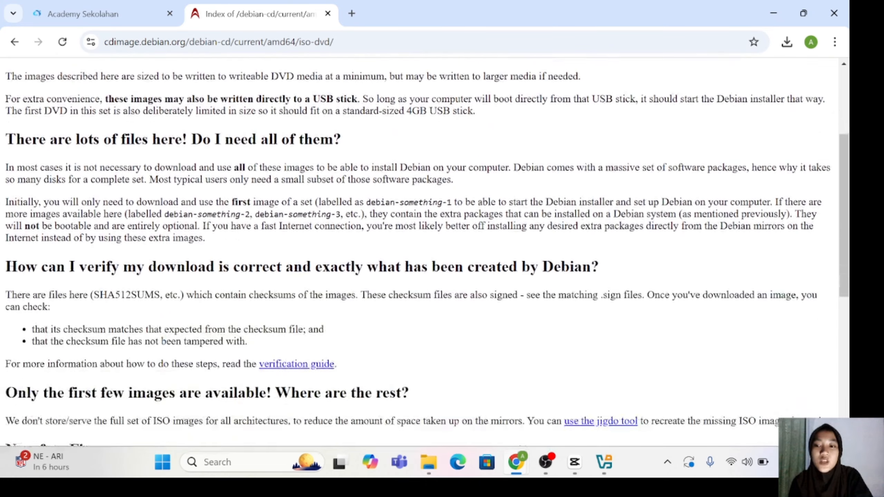
pyautogui.scroll(-2, 339, 261)
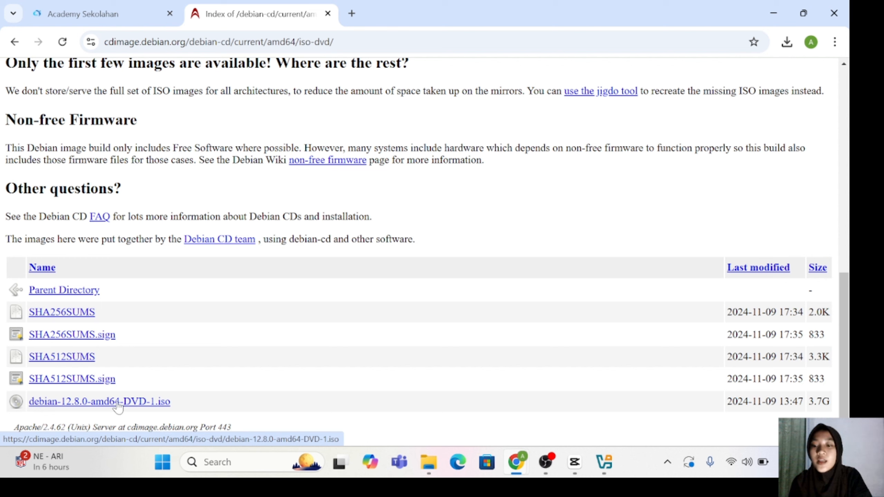
# Step: Start downloading debian-12.8.0-amd64-DVD-1.iso, then cancel it from the download history
pyautogui.click(78, 404)
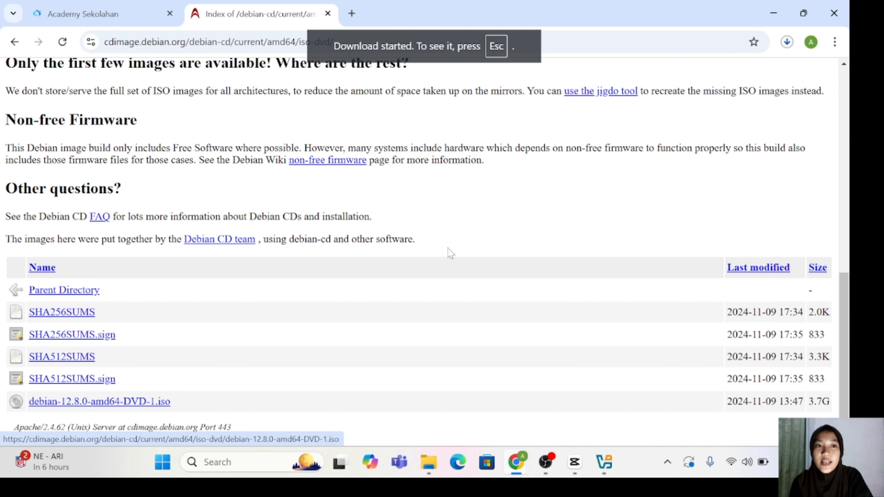
pyautogui.click(788, 43)
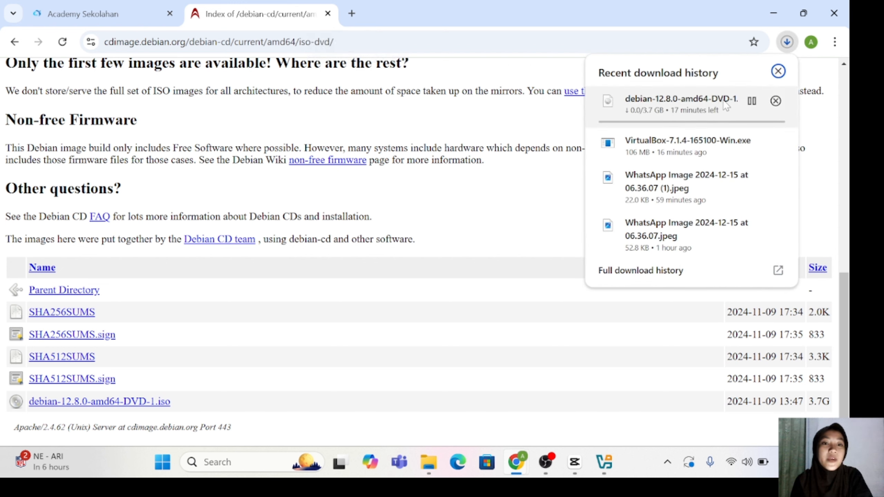
pyautogui.click(776, 100)
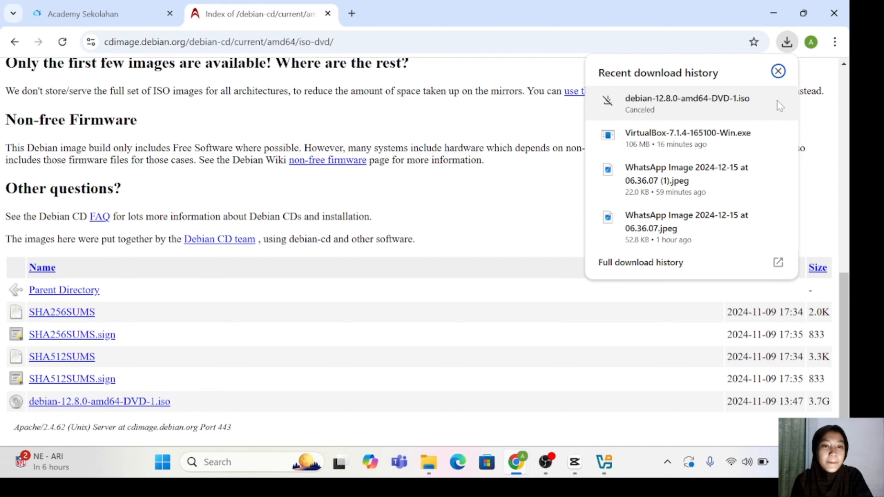
pyautogui.click(825, 133)
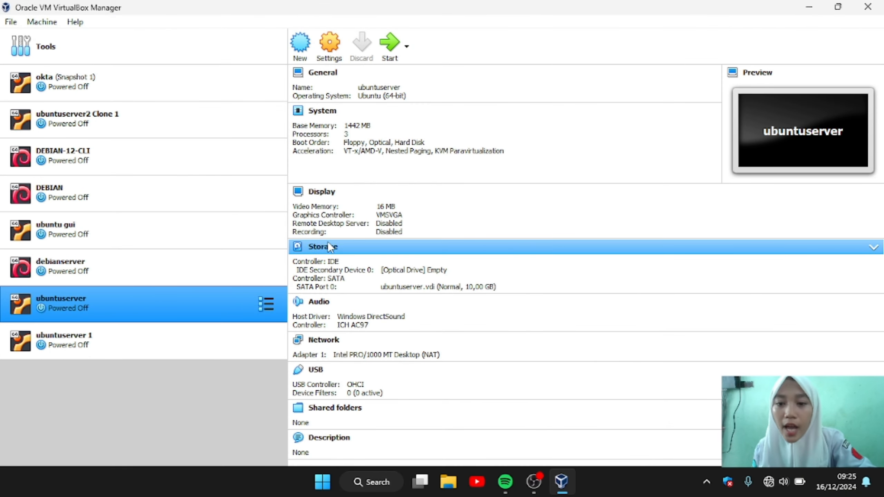
# Step: Create a new Debian VM named 'debian server' with 2560 MB of memory
pyautogui.click(300, 48)
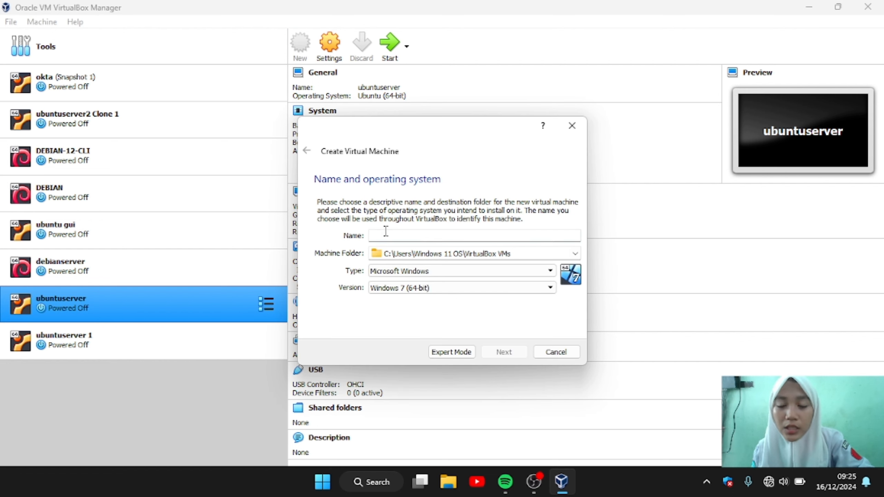
pyautogui.write('debian server')
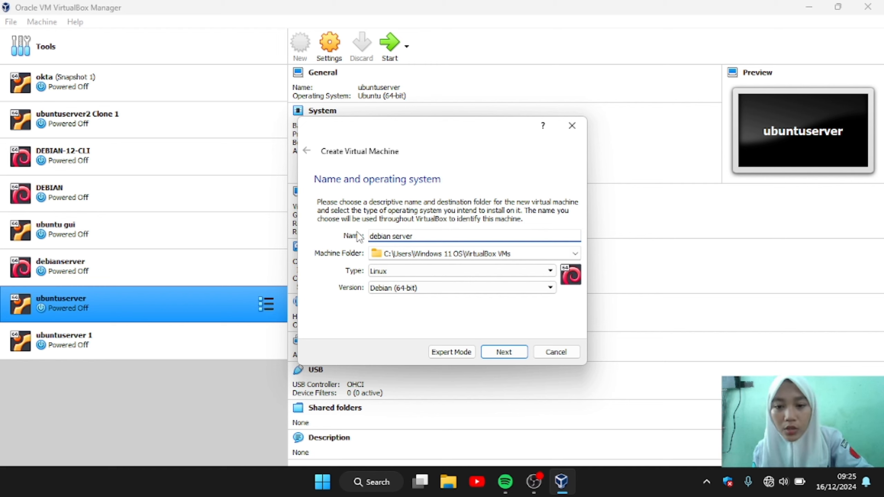
pyautogui.click(515, 355)
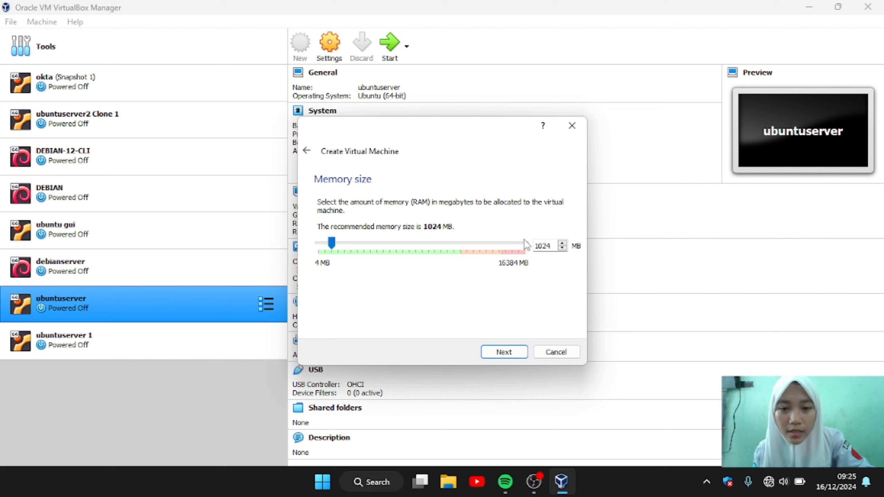
pyautogui.click(349, 254)
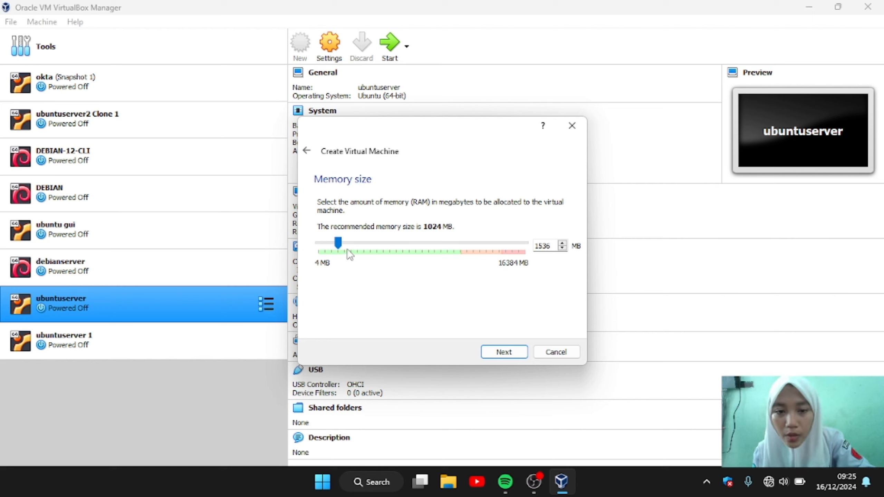
pyautogui.click(350, 254)
pyautogui.click(355, 254)
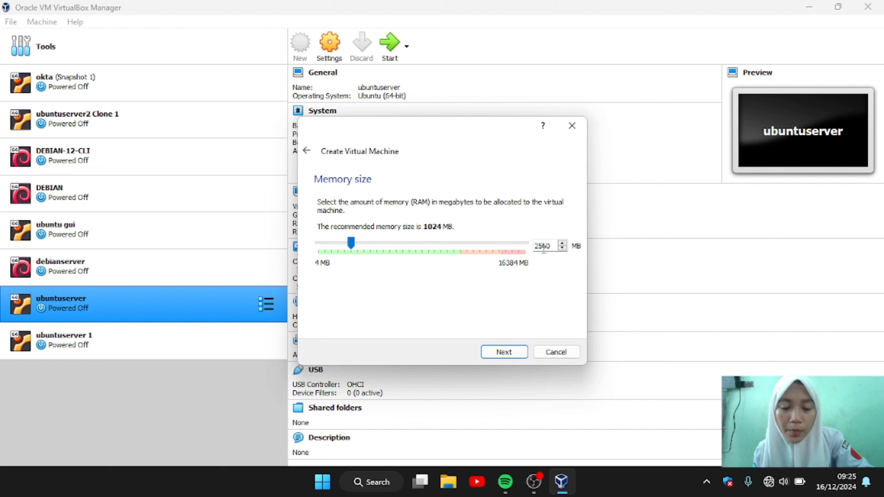
pyautogui.click(510, 352)
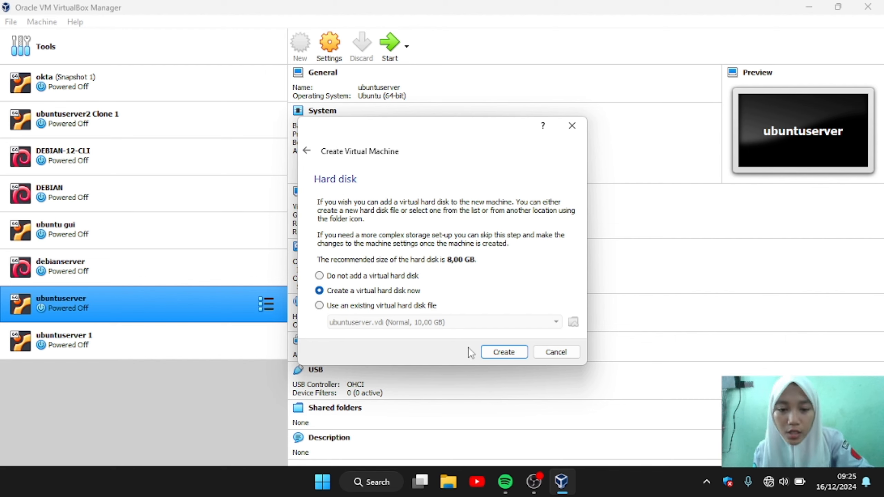
# Step: Give it a new 8 GB dynamically allocated VDI hard disk and finish creating the machine
pyautogui.click(502, 351)
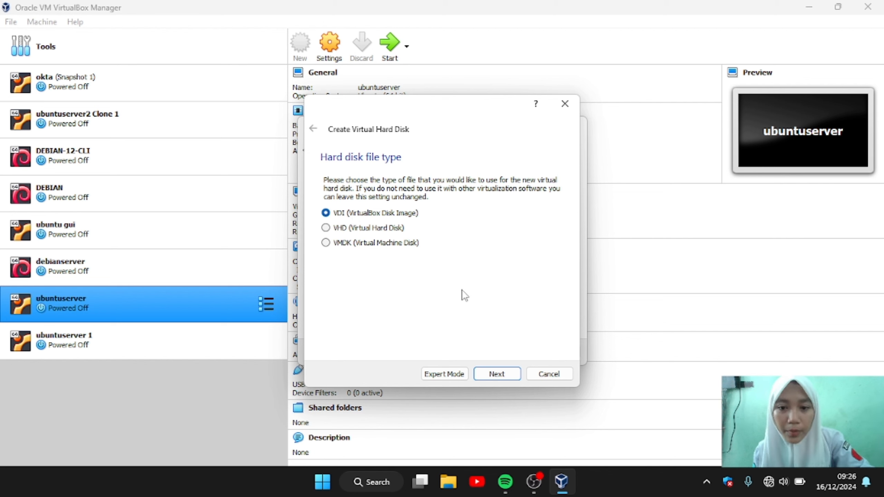
pyautogui.click(497, 374)
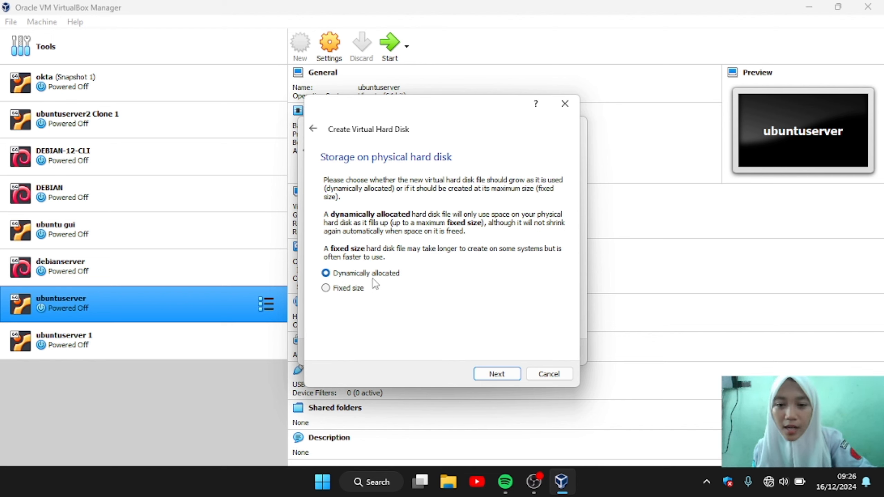
pyautogui.click(507, 379)
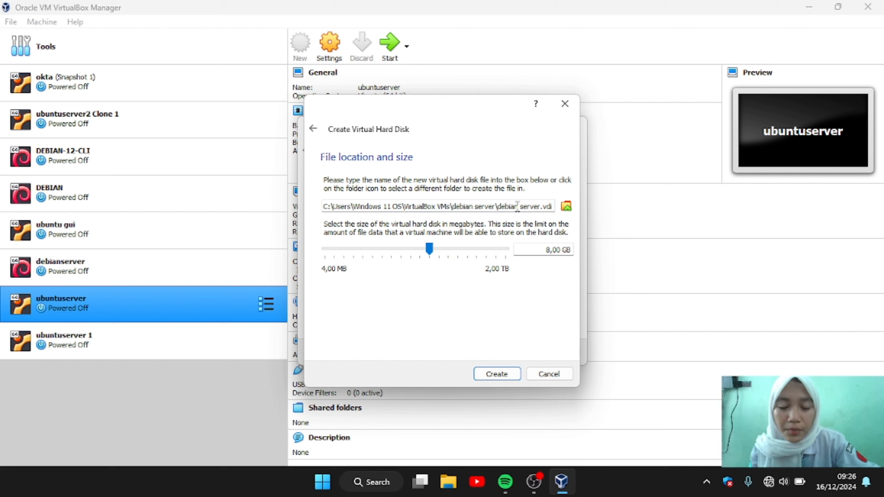
pyautogui.click(555, 207)
pyautogui.click(498, 374)
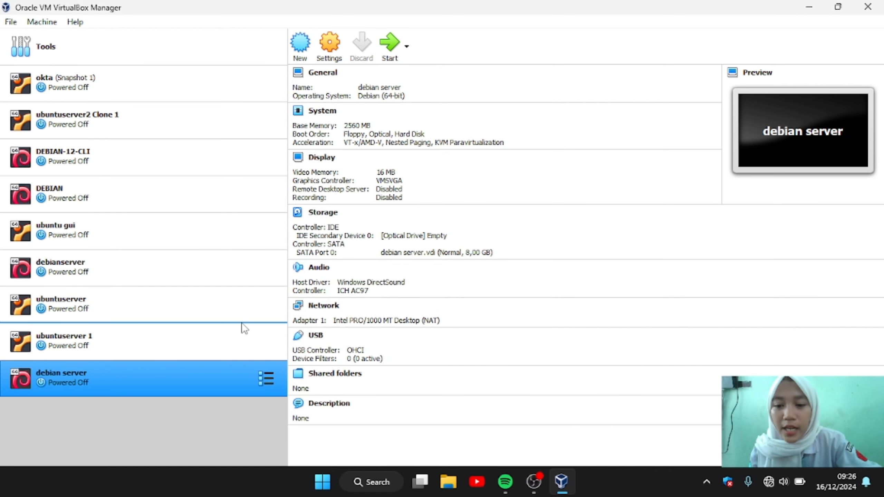
# Step: Set the debian server VM's processor count to 2 CPUs
pyautogui.click(329, 49)
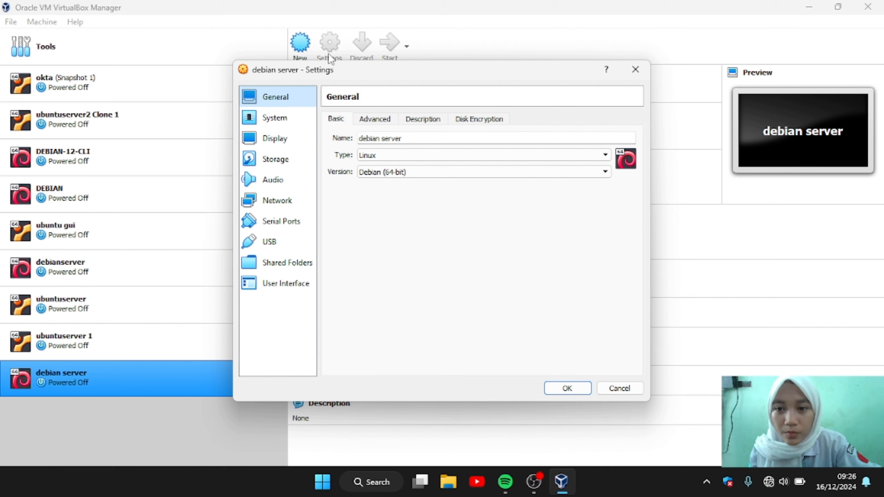
pyautogui.click(286, 119)
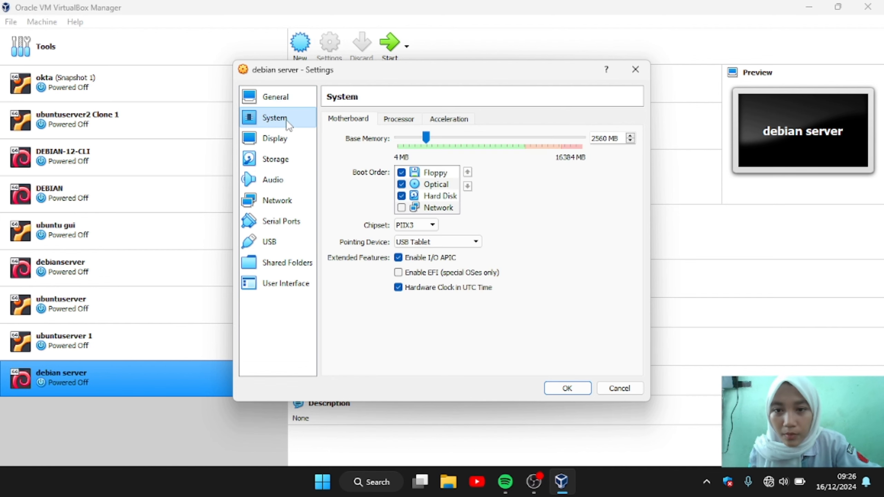
pyautogui.click(398, 120)
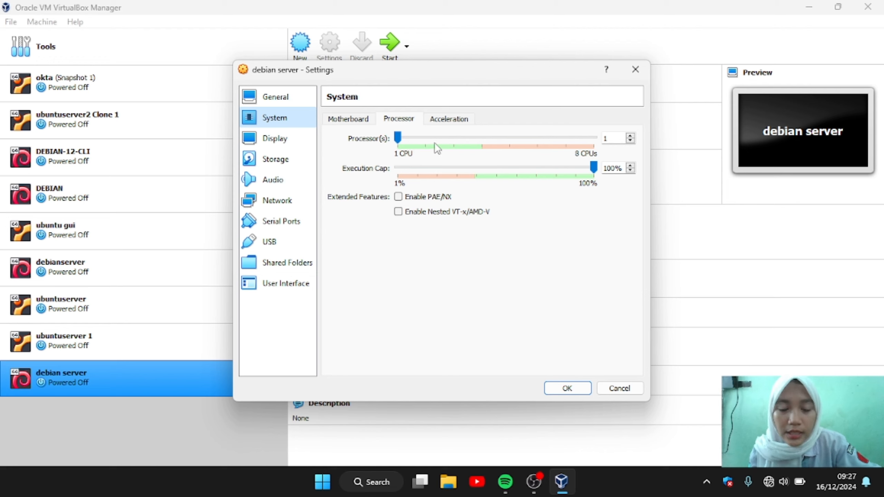
pyautogui.click(424, 143)
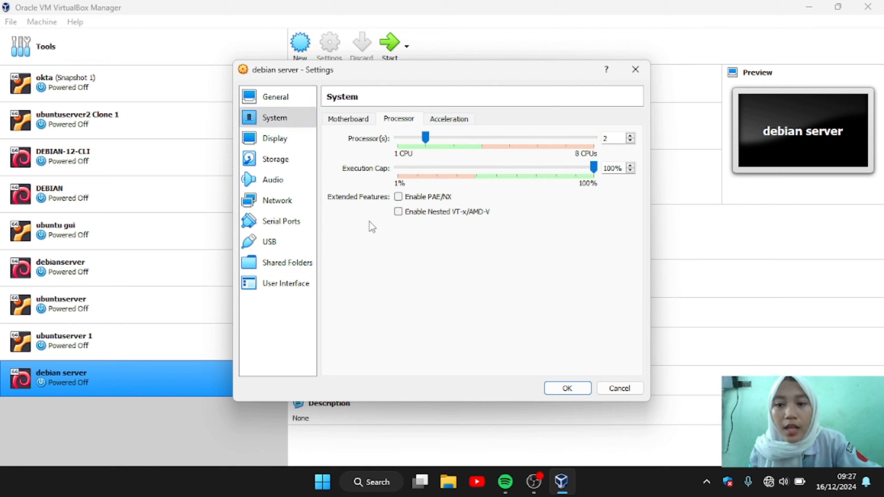
# Step: Insert debian-12.7.0-amd64-DVD-1.iso into the empty optical drive and save the settings
pyautogui.click(266, 167)
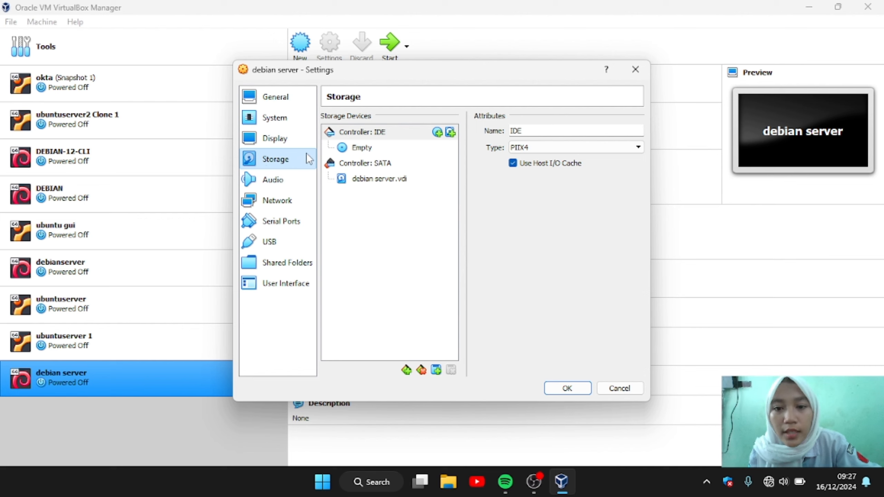
pyautogui.click(375, 151)
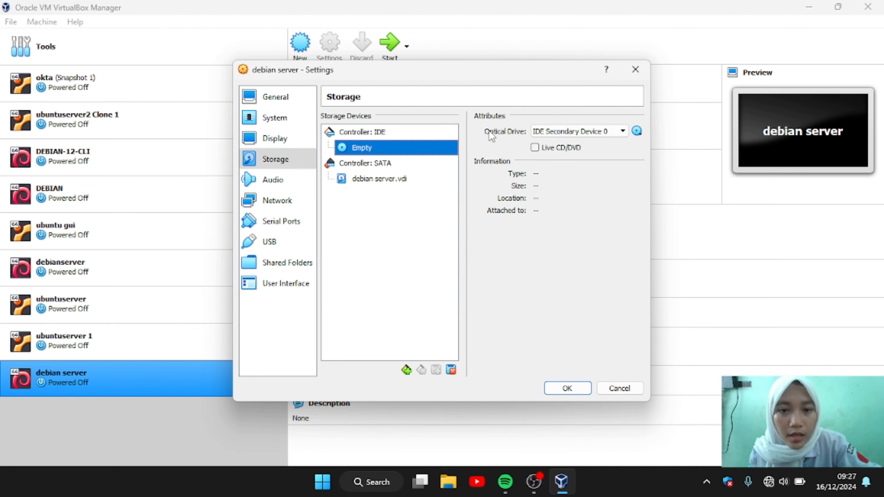
pyautogui.click(637, 131)
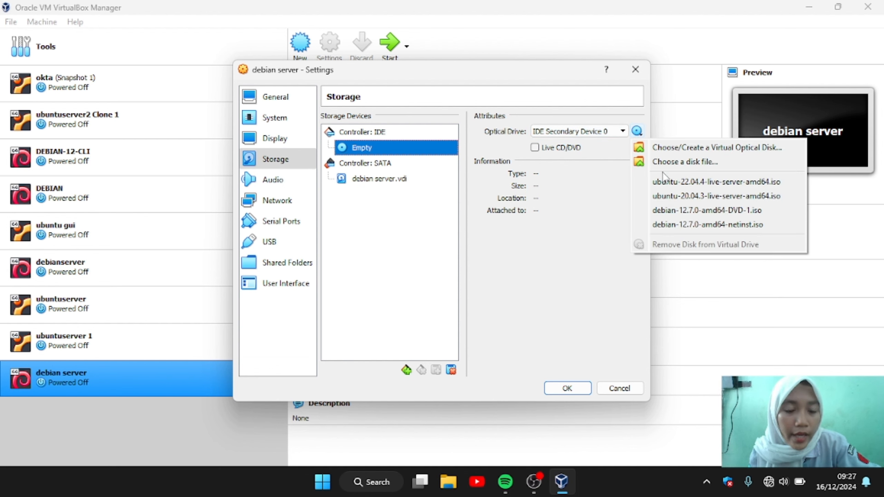
pyautogui.click(688, 211)
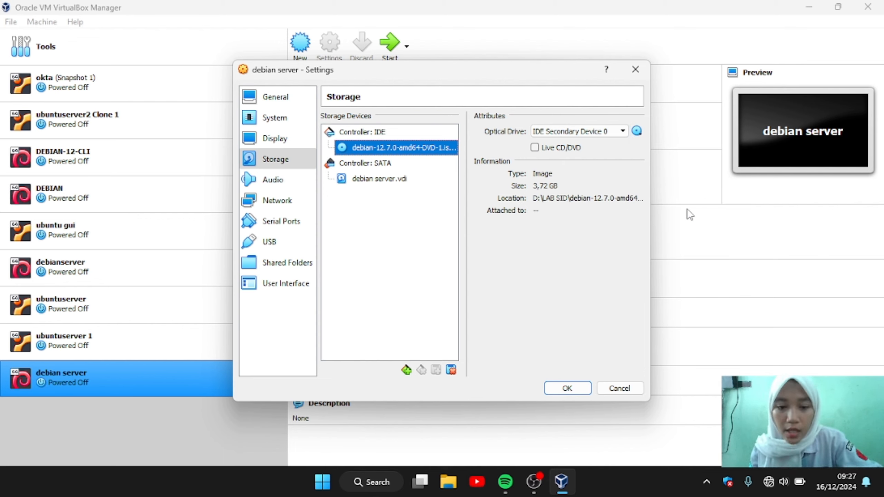
pyautogui.click(567, 388)
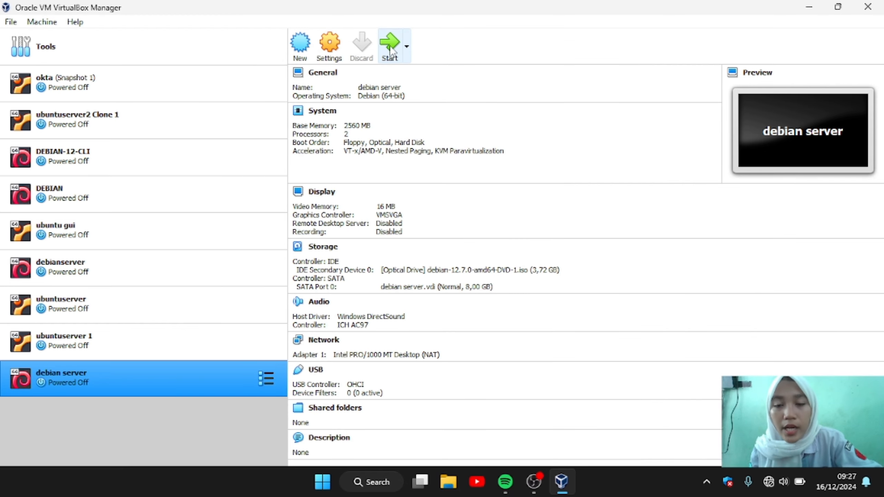
# Step: Start the debian server VM, dismiss the mouse-capture notice, and launch Graphical install
pyautogui.click(389, 48)
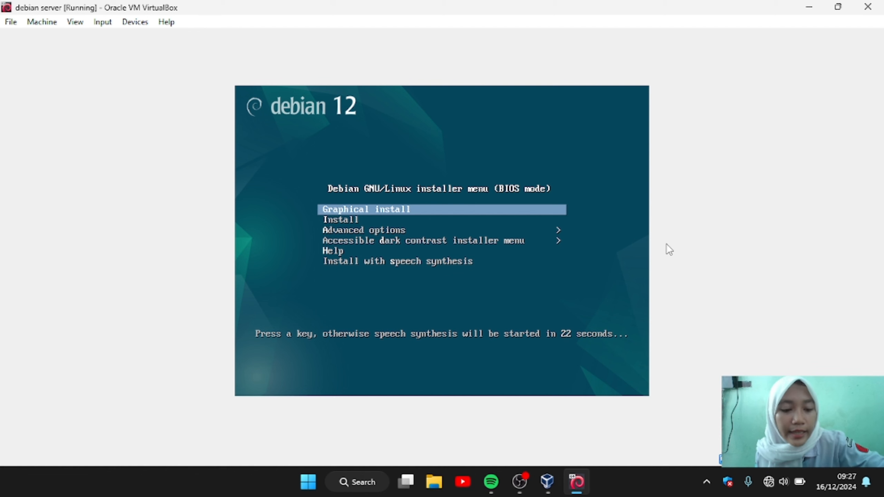
pyautogui.click(593, 237)
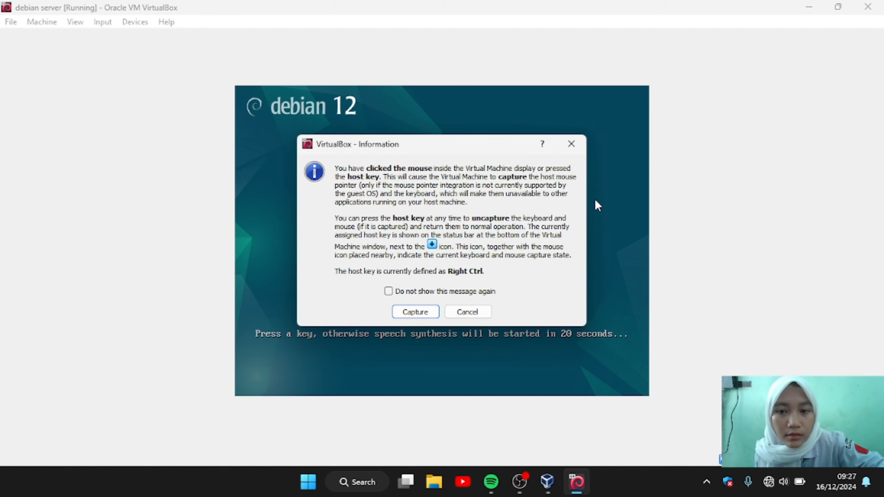
pyautogui.click(571, 139)
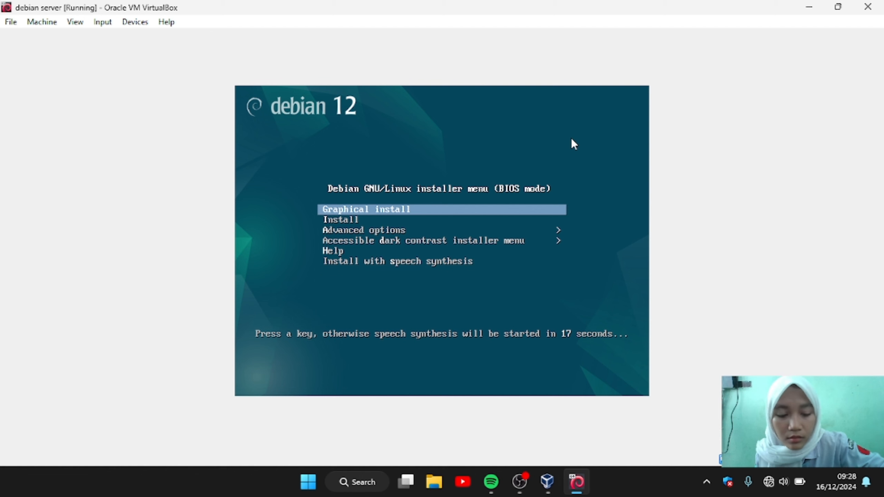
pyautogui.press('Return')
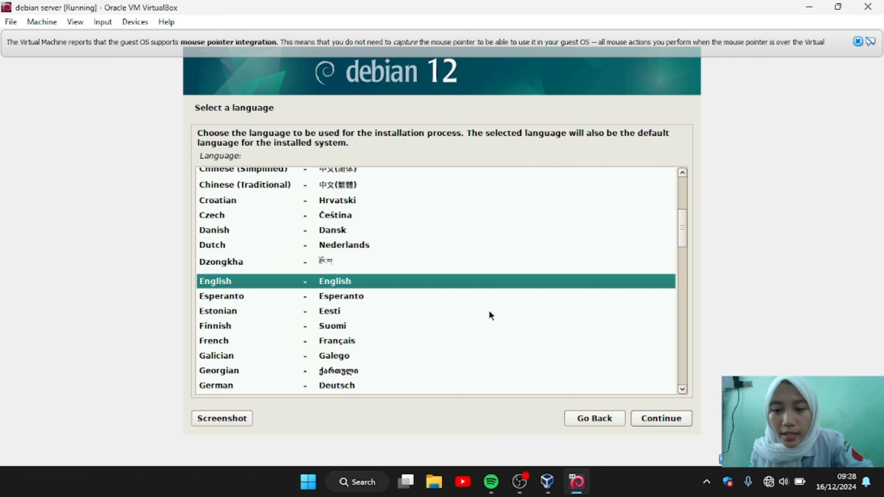
# Step: Choose Indonesian language, Indonesia location and the Inggris Amerika keyboard layout
pyautogui.scroll(-5, 482, 266)
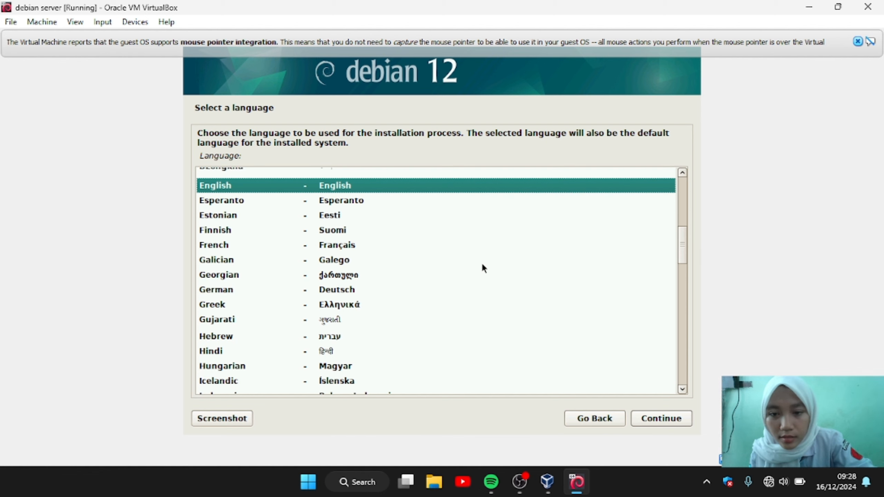
pyautogui.scroll(-1, 483, 268)
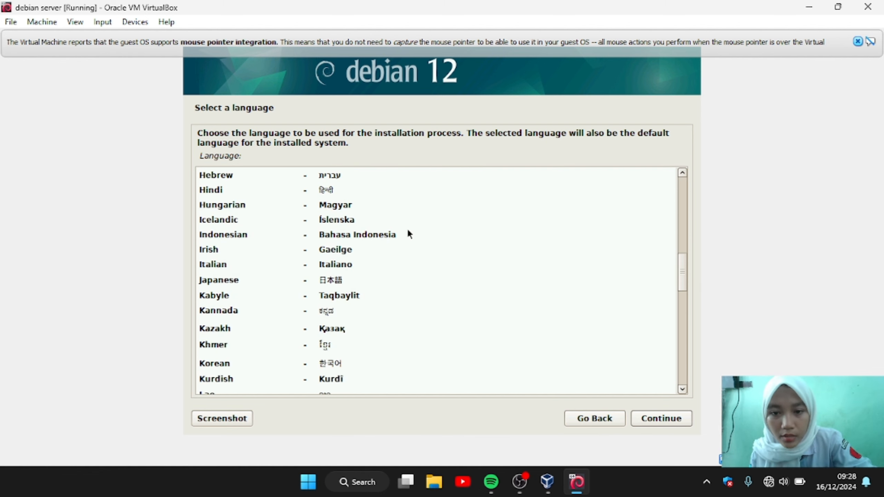
pyautogui.click(409, 234)
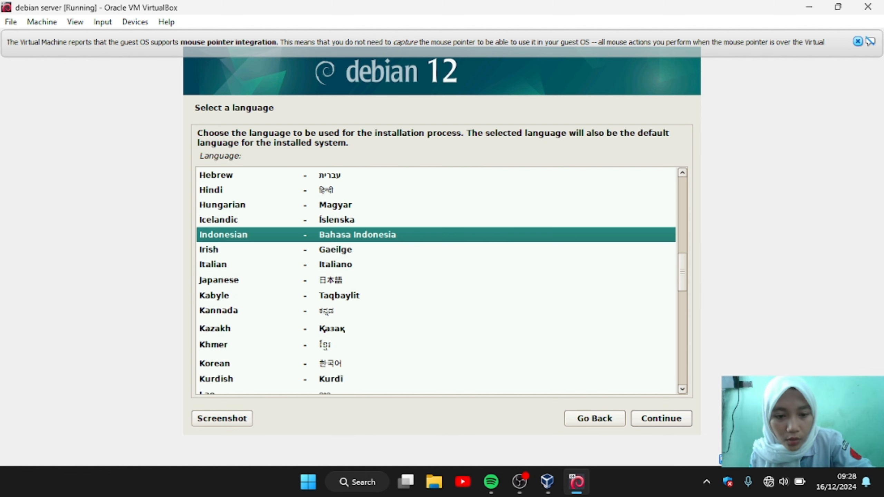
pyautogui.click(664, 419)
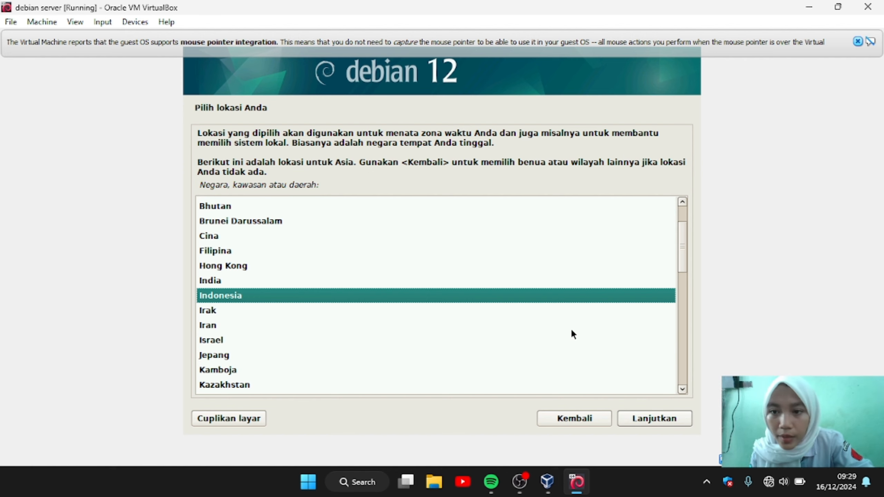
pyautogui.click(646, 420)
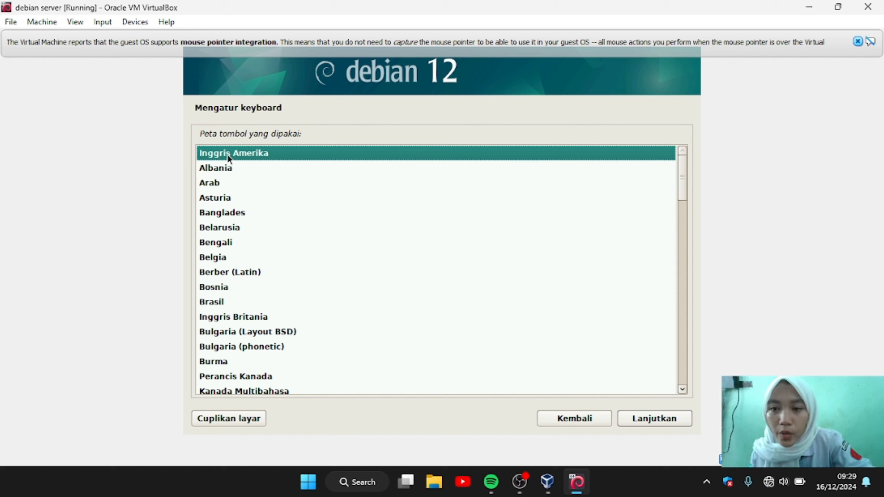
pyautogui.click(651, 420)
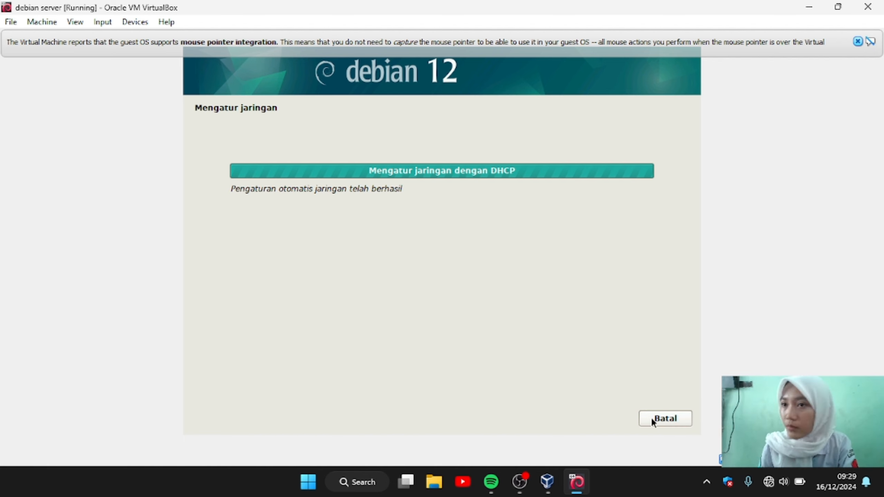
# Step: Enter the DNS server entry and replace the default host name 'debian' with a custom one
pyautogui.write('s')
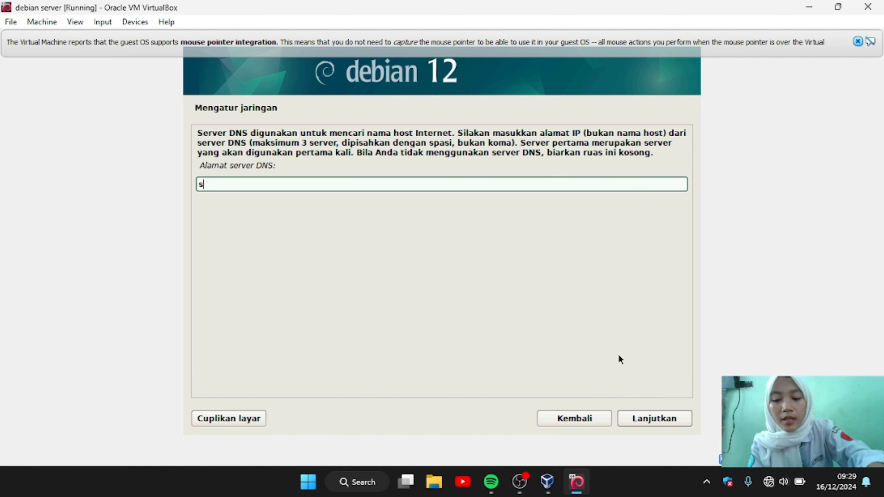
pyautogui.write('yifa')
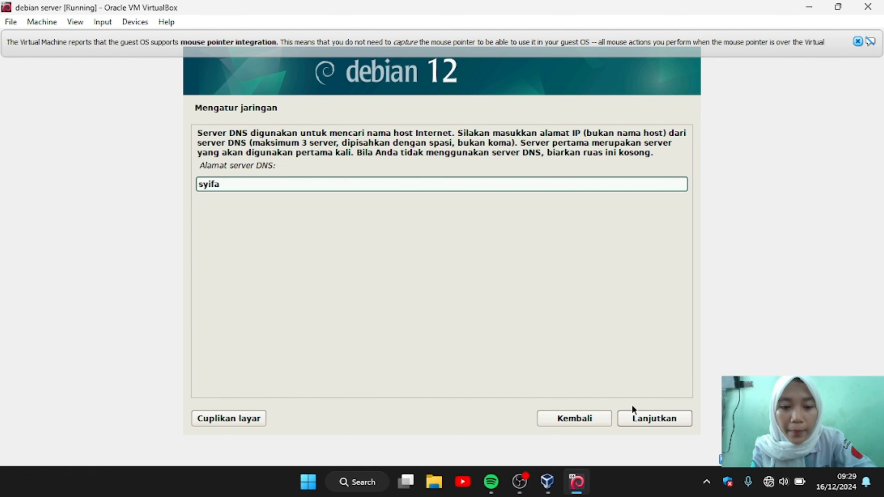
pyautogui.click(643, 419)
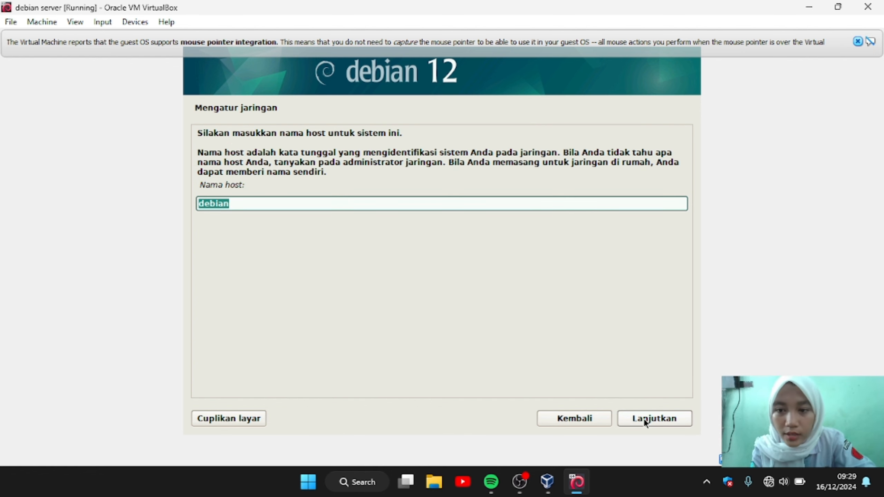
pyautogui.press('BackSpace')
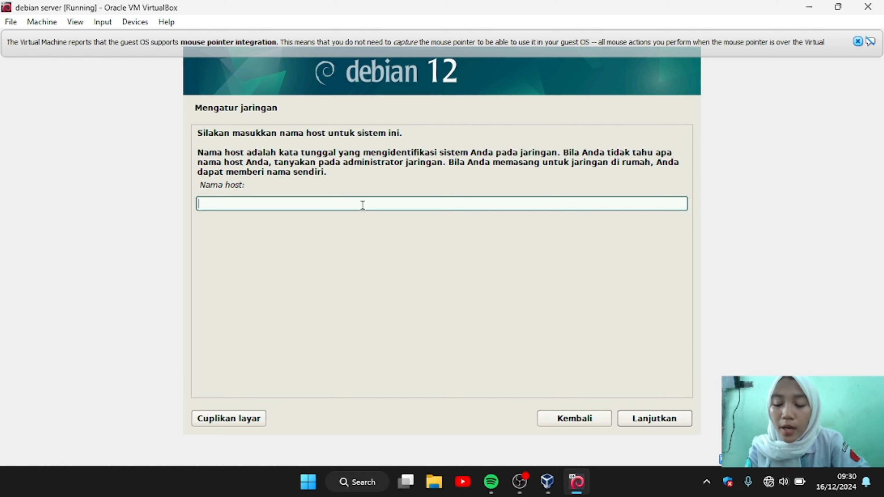
pyautogui.write('syifa')
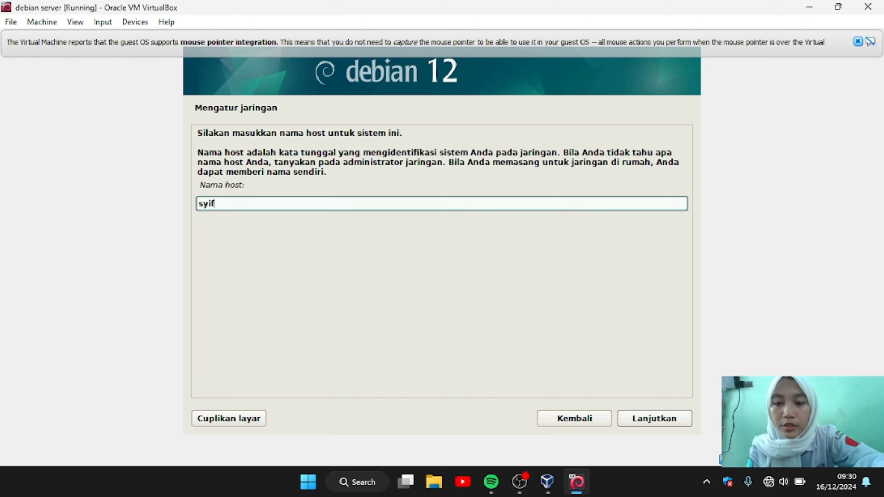
pyautogui.click(661, 419)
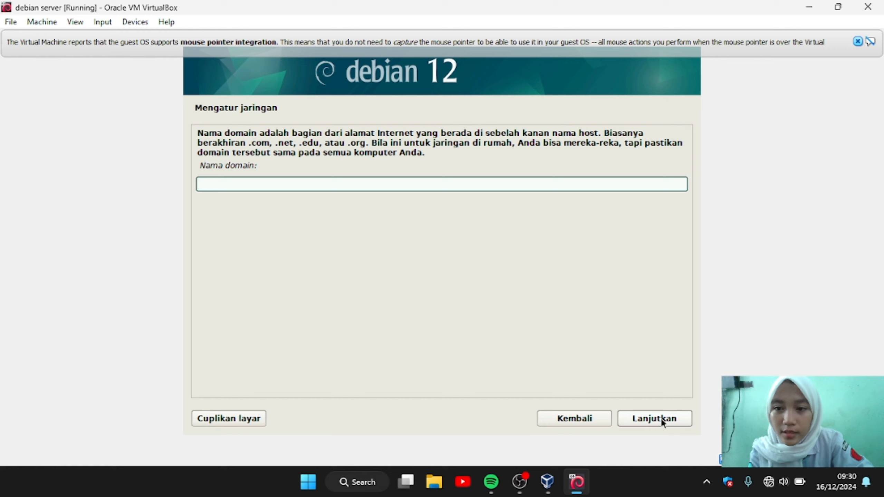
# Step: Enter the domain name, fix a typo, and confirm it
pyautogui.write('s')
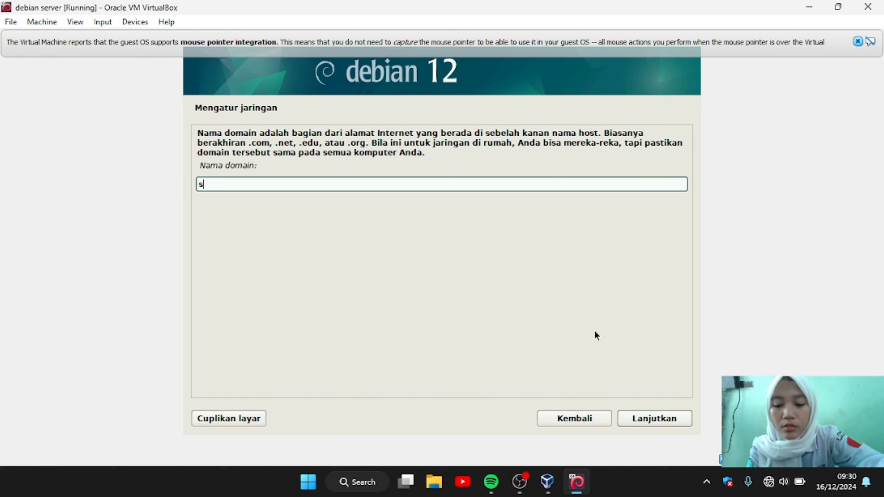
pyautogui.write('yifa')
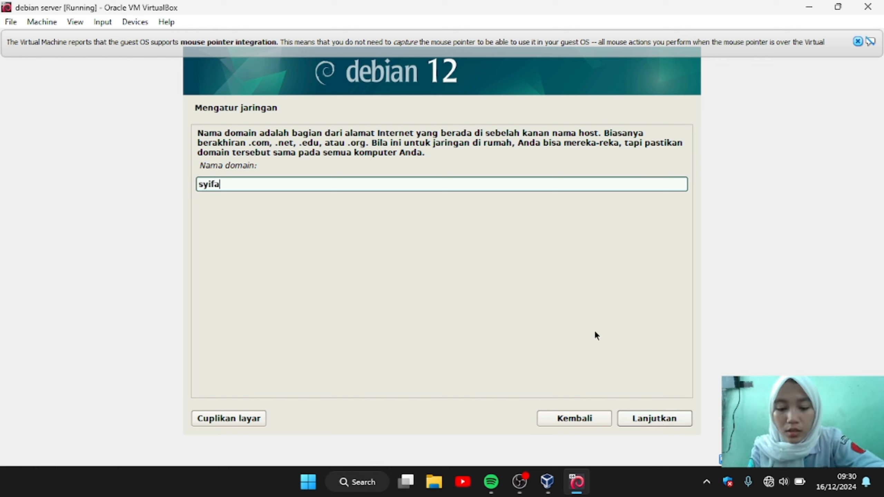
pyautogui.write('m')
pyautogui.press('BackSpace')
pyautogui.write('nisa')
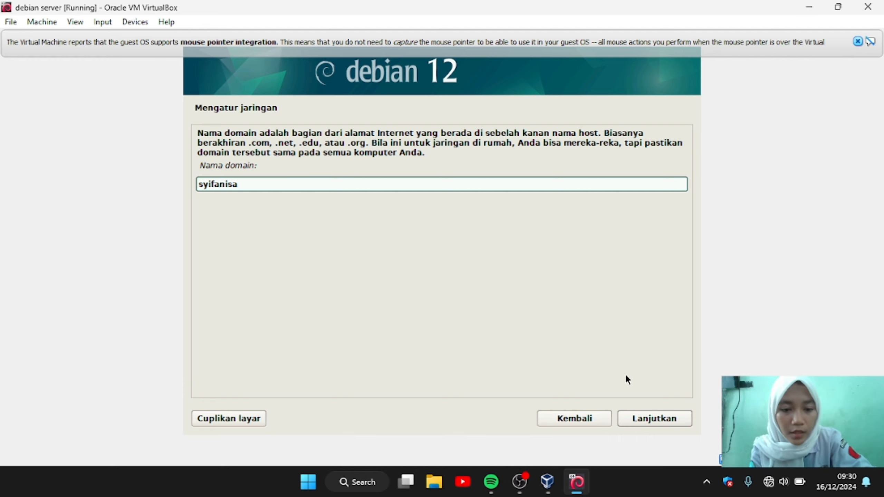
pyautogui.click(648, 419)
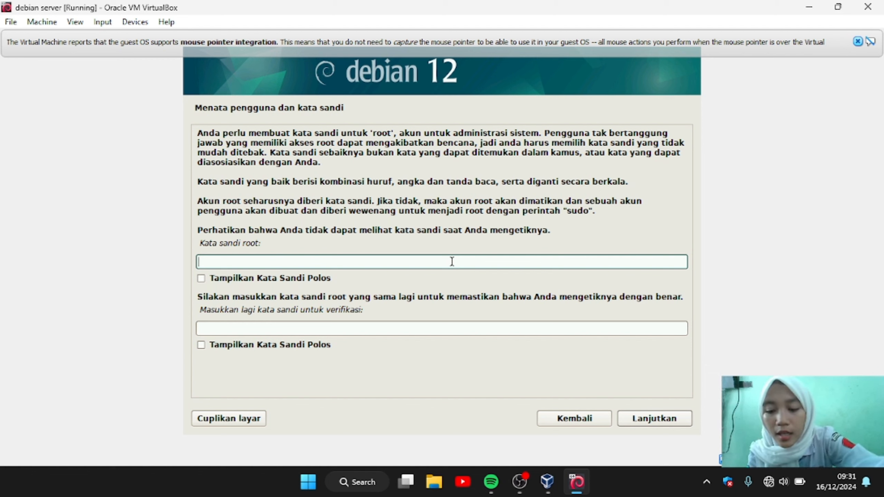
# Step: Type the root password in both the password and verification fields and confirm it
pyautogui.write('1234')
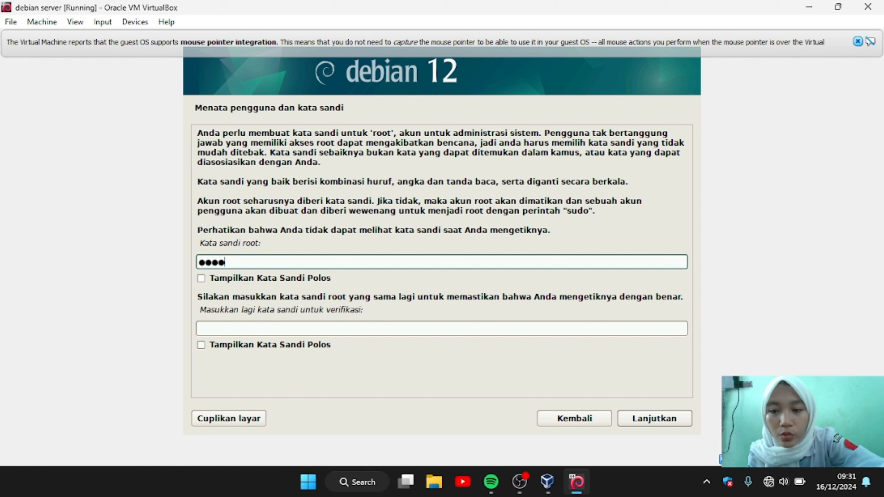
pyautogui.write('5')
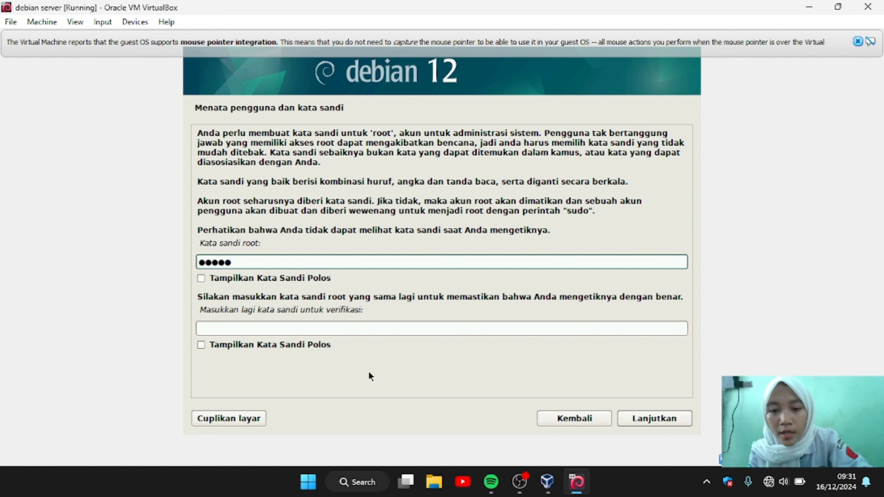
pyautogui.click(349, 324)
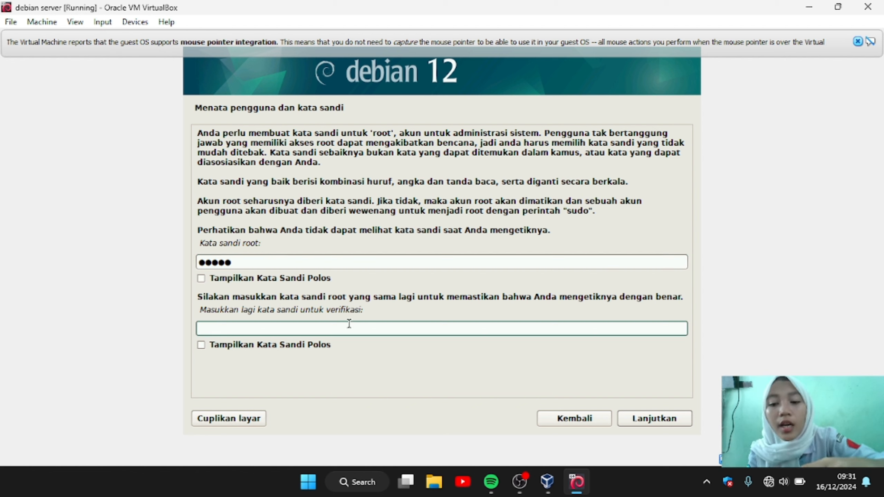
pyautogui.write('12345')
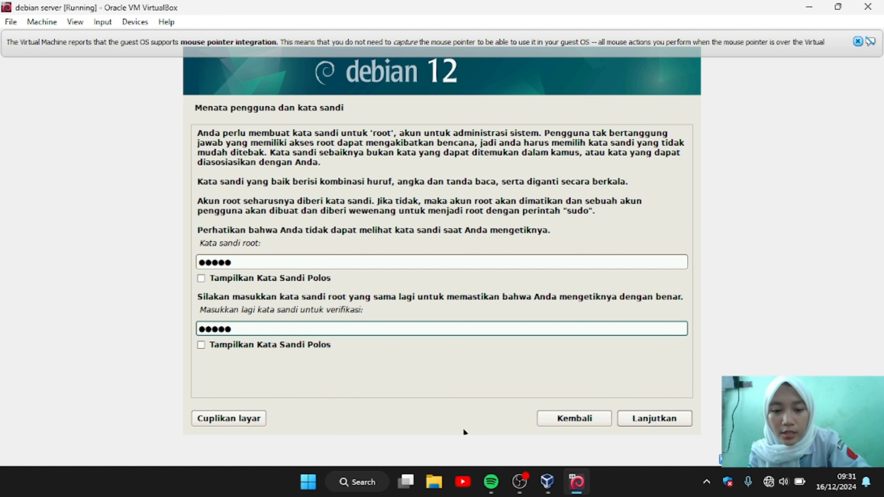
pyautogui.click(648, 420)
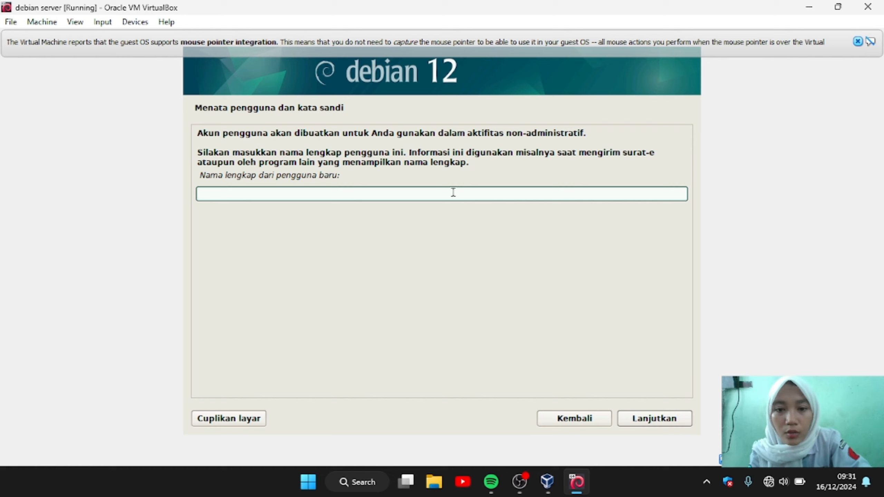
# Step: Enter the new user's full name and keep the suggested username
pyautogui.write('syifa')
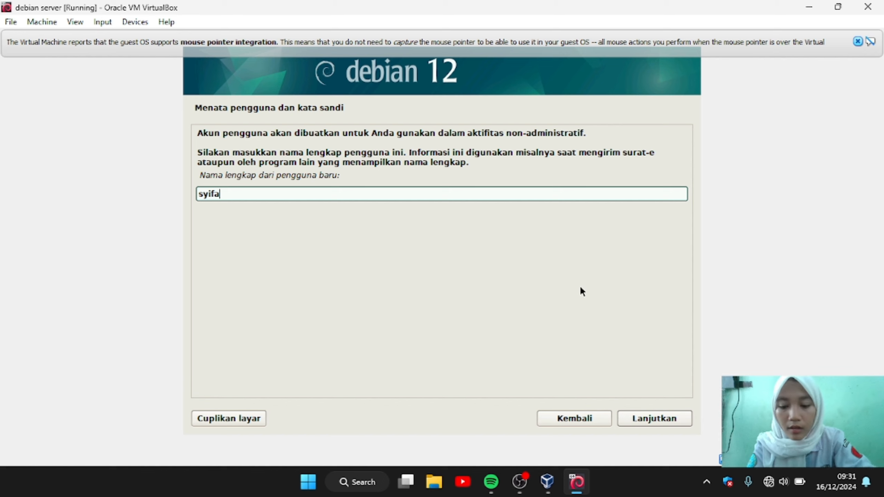
pyautogui.write('nisa')
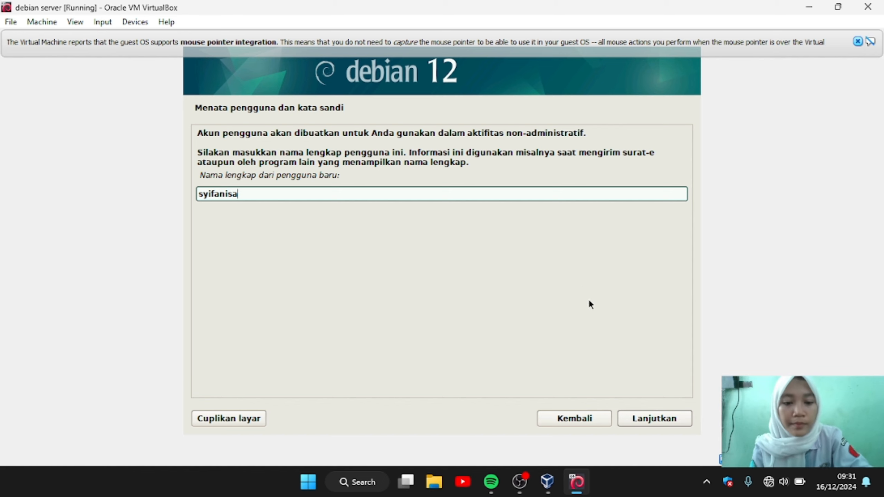
pyautogui.click(662, 419)
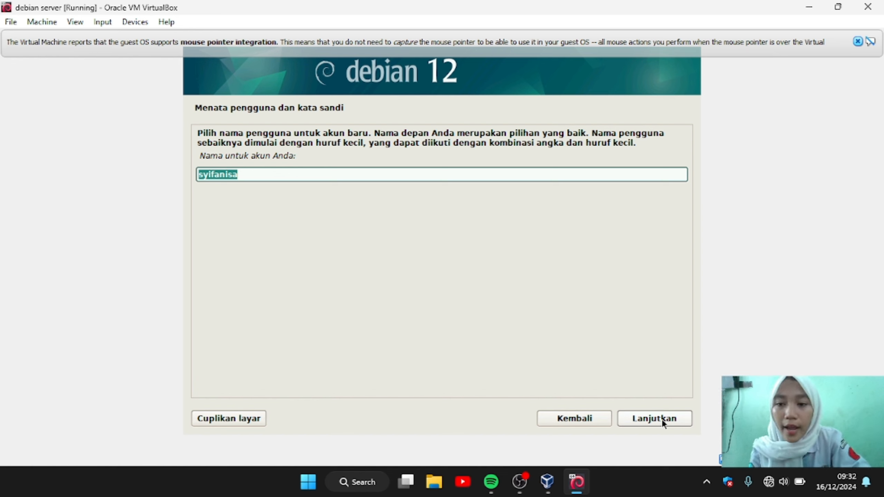
pyautogui.click(661, 420)
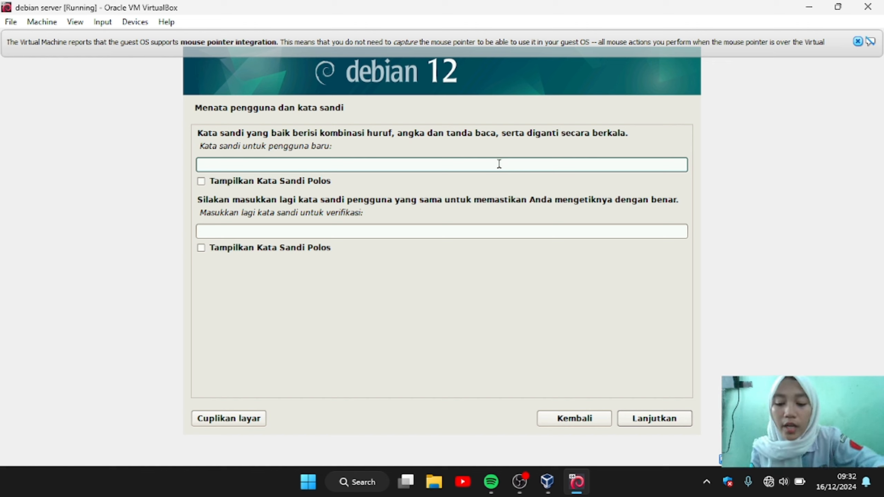
# Step: Set the new account's password, entering it twice, and submit it
pyautogui.write('12')
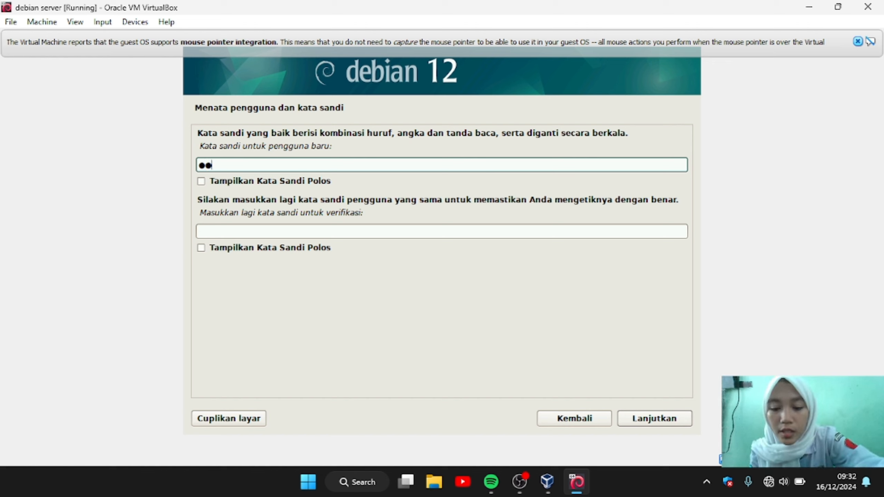
pyautogui.write('34')
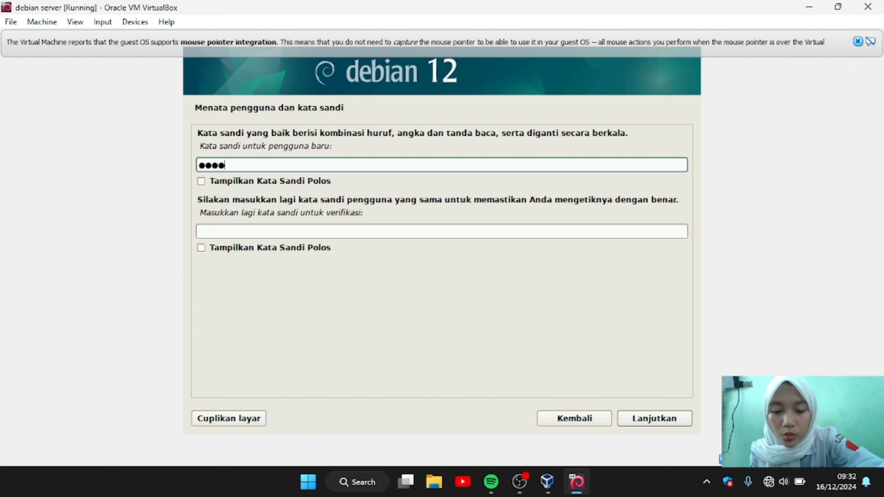
pyautogui.write('5')
pyautogui.click(467, 232)
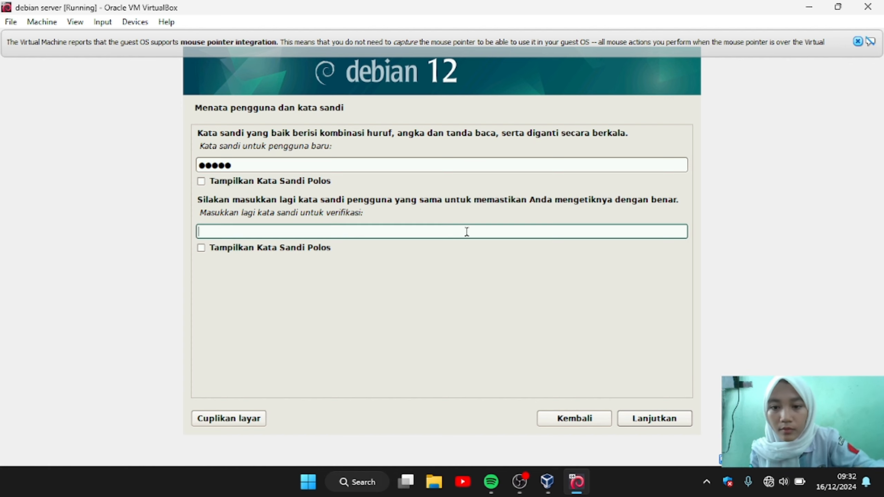
pyautogui.write('123')
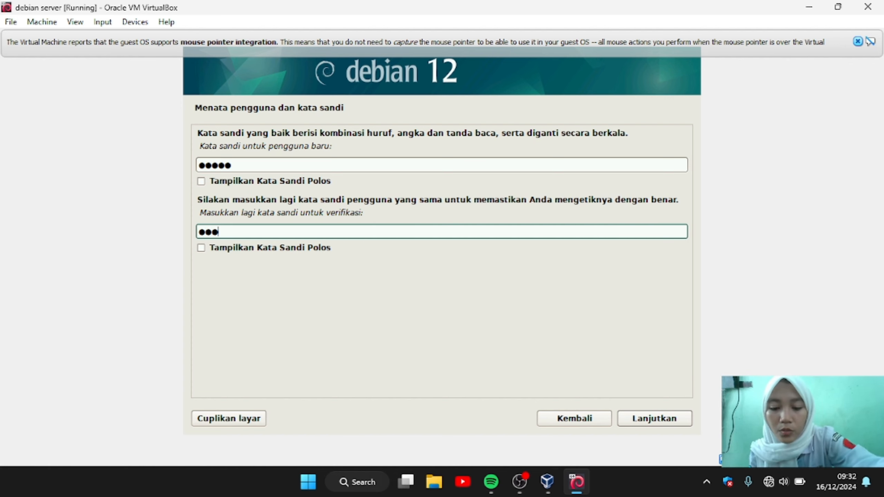
pyautogui.write('45')
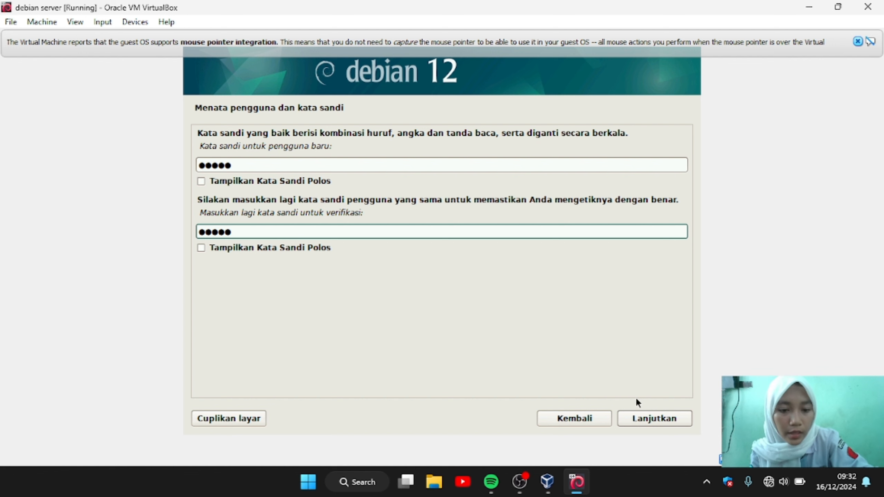
pyautogui.click(647, 417)
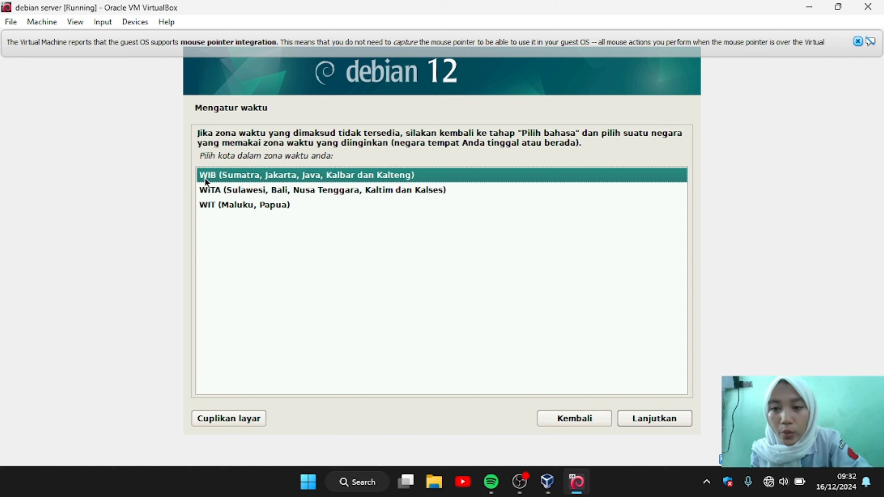
# Step: Keep the WIB time zone and use guided whole-disk partitioning on the 8.6 GB disk, one partition, writing the changes
pyautogui.click(661, 421)
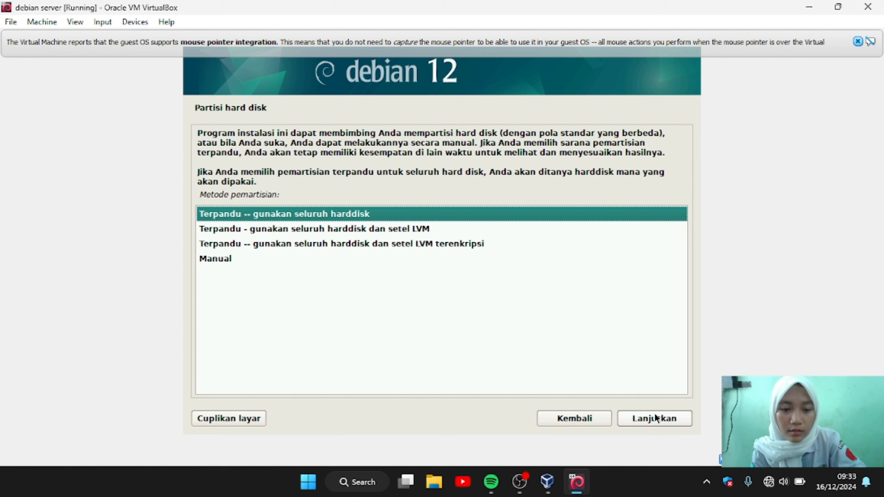
pyautogui.click(660, 422)
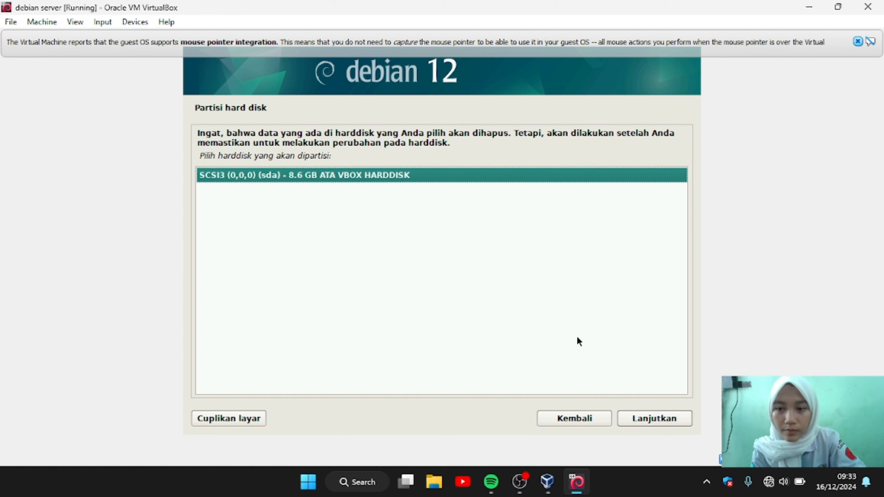
pyautogui.click(654, 420)
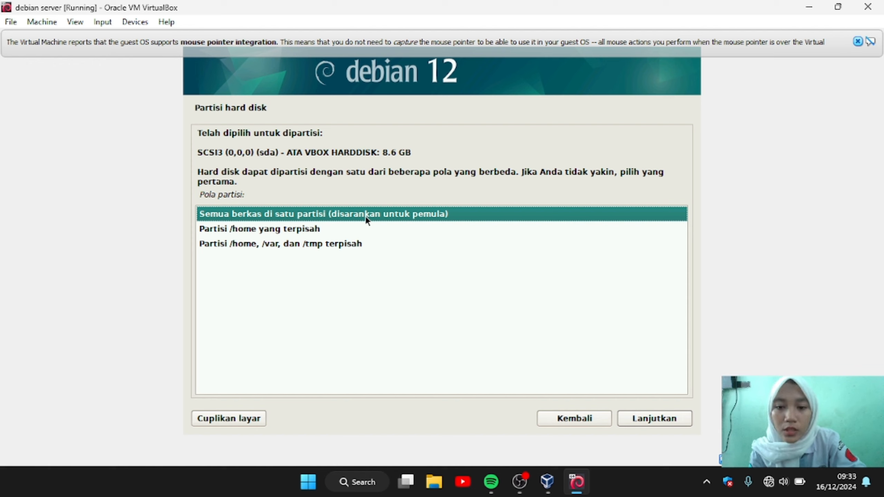
pyautogui.click(658, 419)
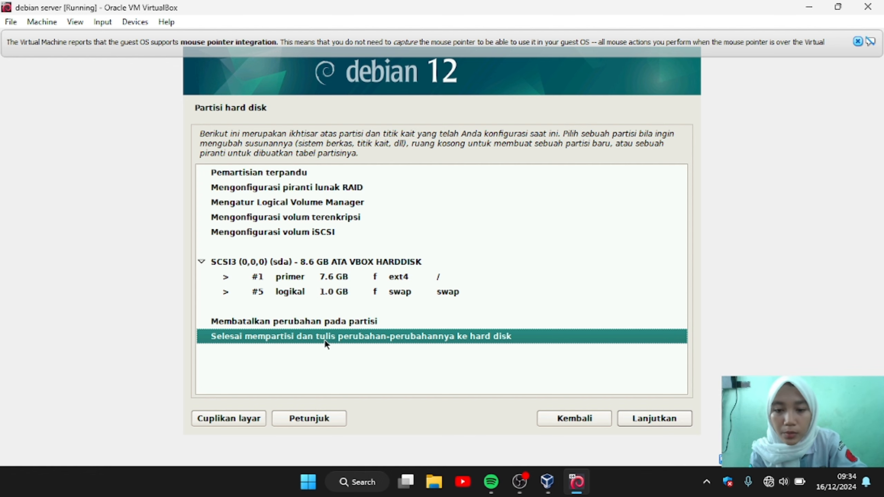
pyautogui.click(627, 417)
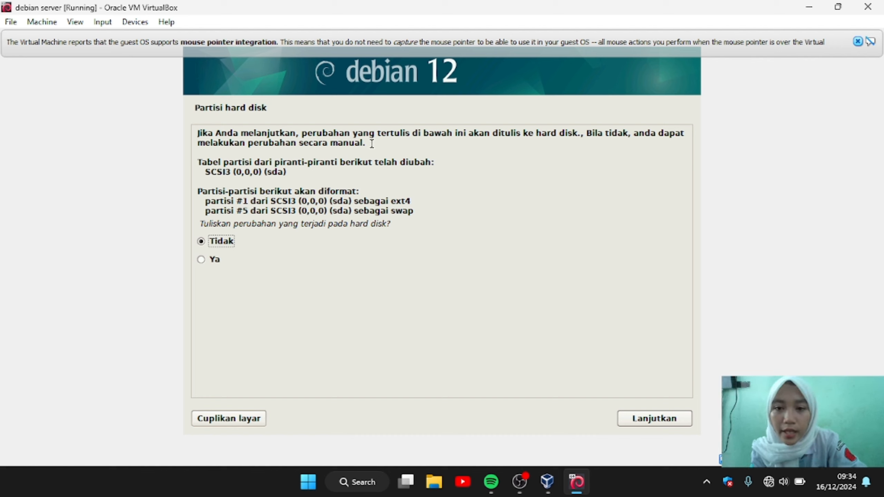
pyautogui.click(201, 260)
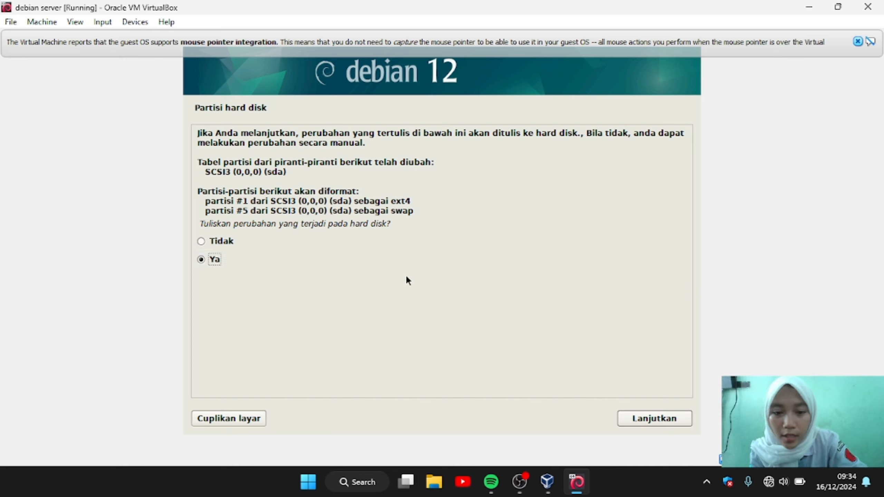
pyautogui.click(645, 423)
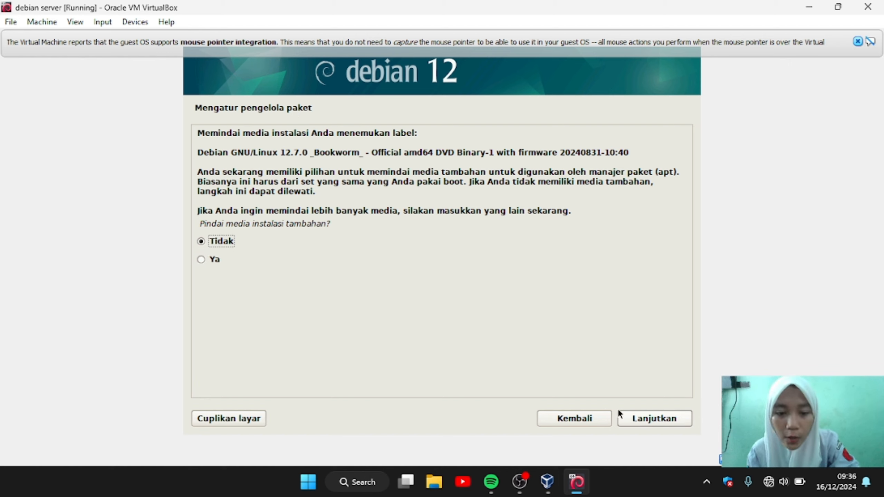
# Step: Skip extra media, network mirror and popularity survey, then install the software without GNOME
pyautogui.click(634, 417)
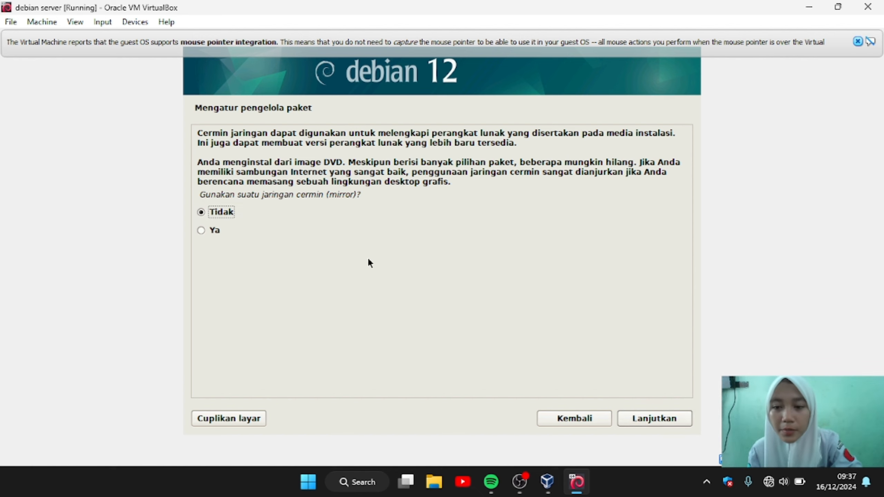
pyautogui.click(646, 419)
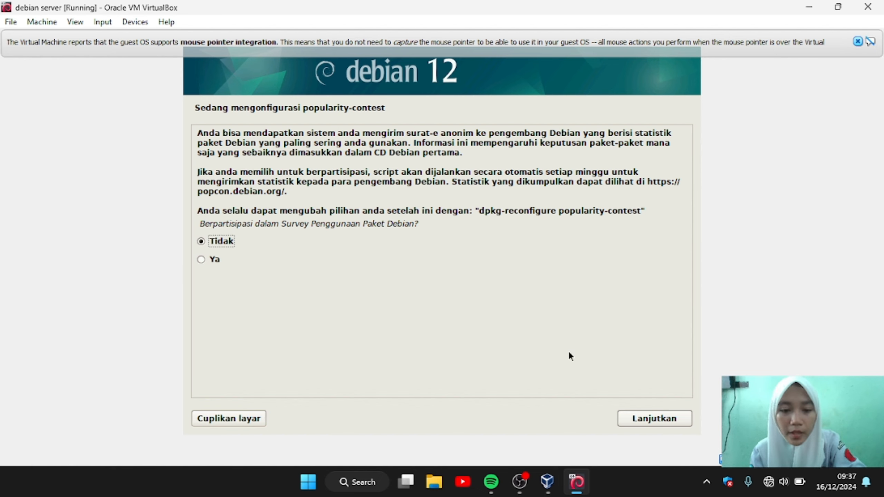
pyautogui.click(667, 419)
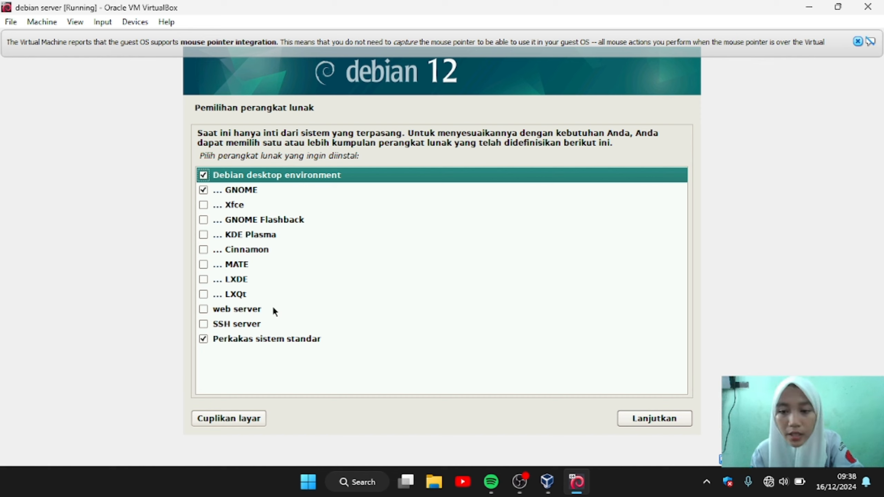
pyautogui.click(202, 190)
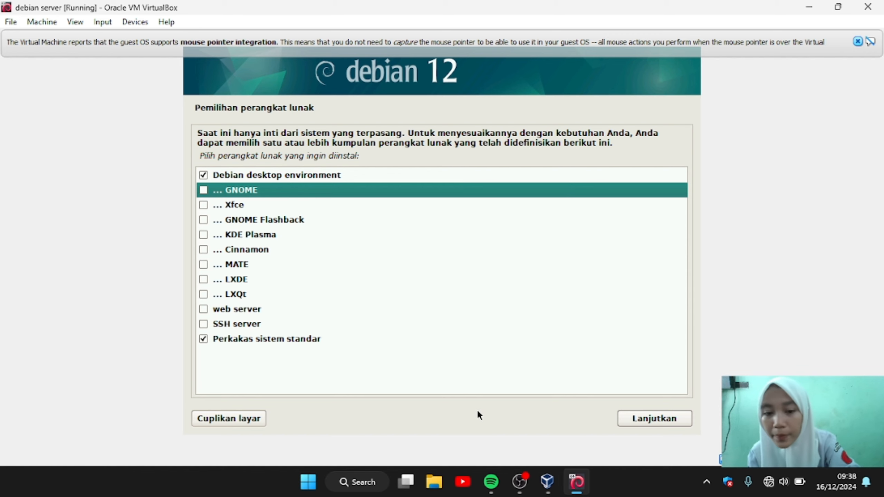
pyautogui.click(642, 420)
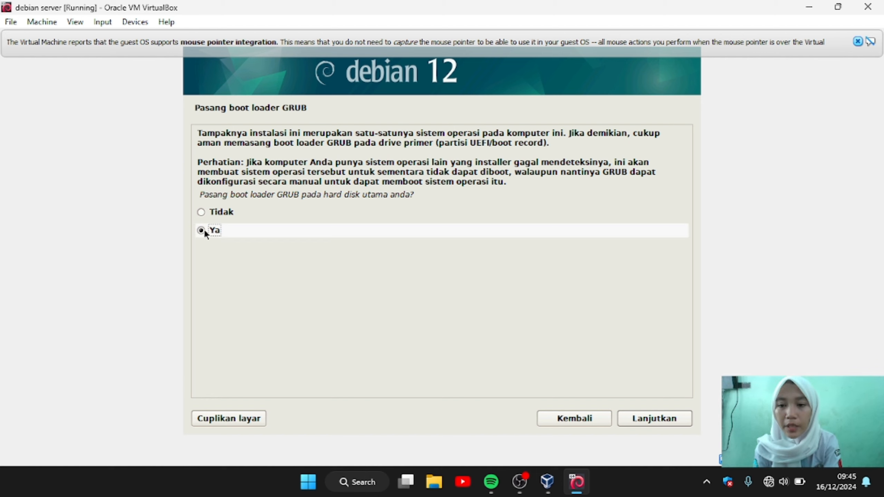
# Step: Install the GRUB boot loader on /dev/sda, then finish the Debian installation and reboot
pyautogui.click(656, 419)
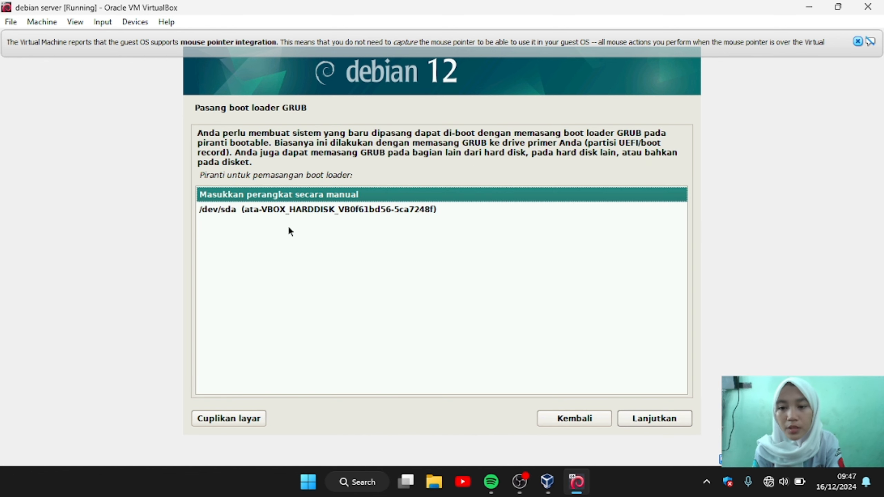
pyautogui.click(207, 210)
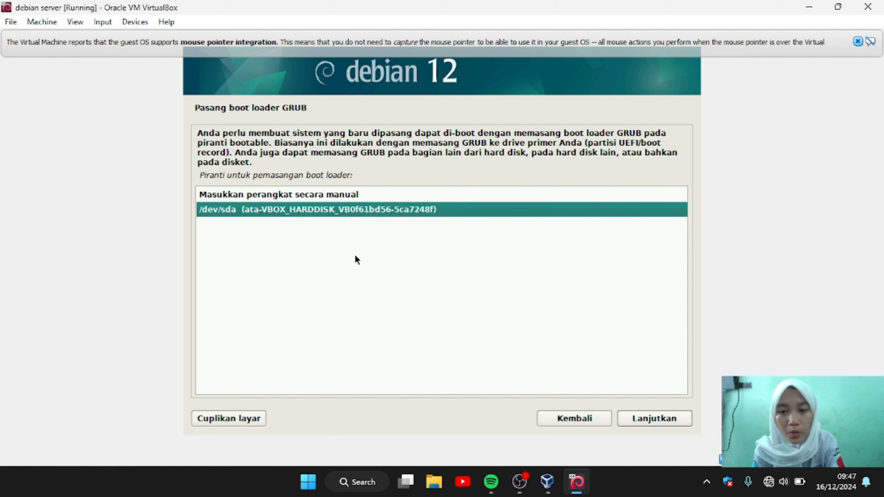
pyautogui.click(651, 420)
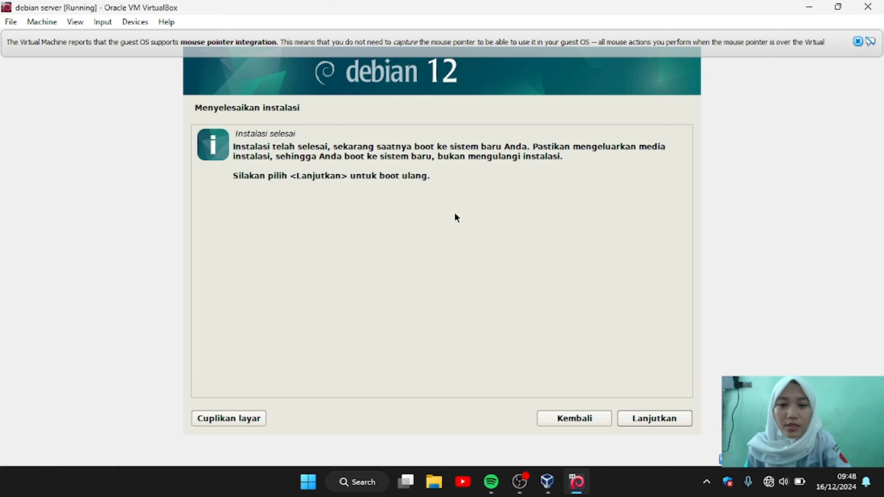
pyautogui.click(646, 420)
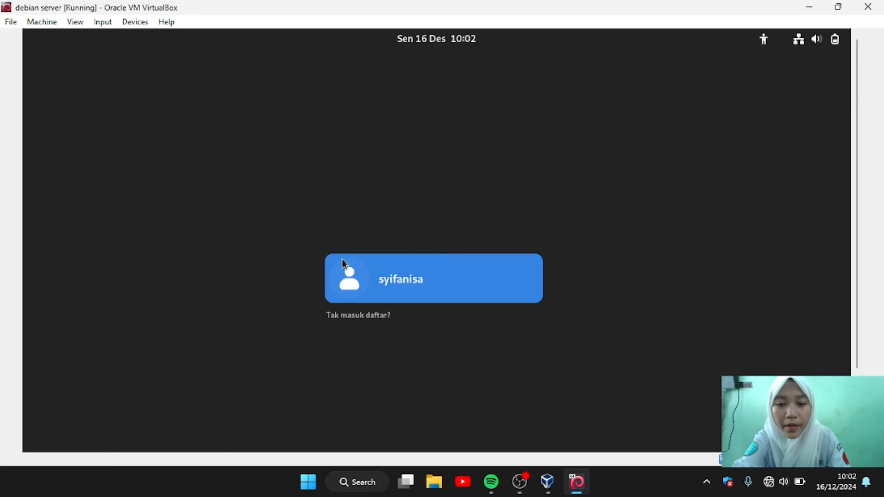
# Step: Log in to the Debian user account with its password
pyautogui.click(437, 283)
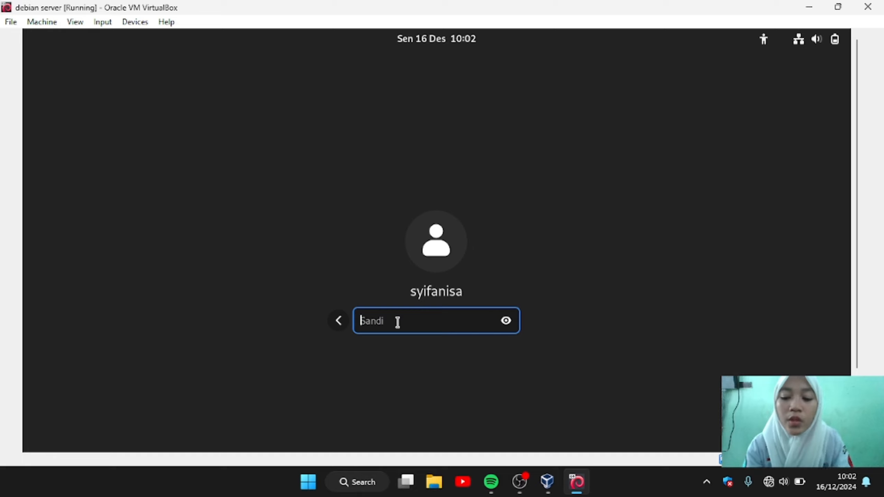
pyautogui.write('*****')
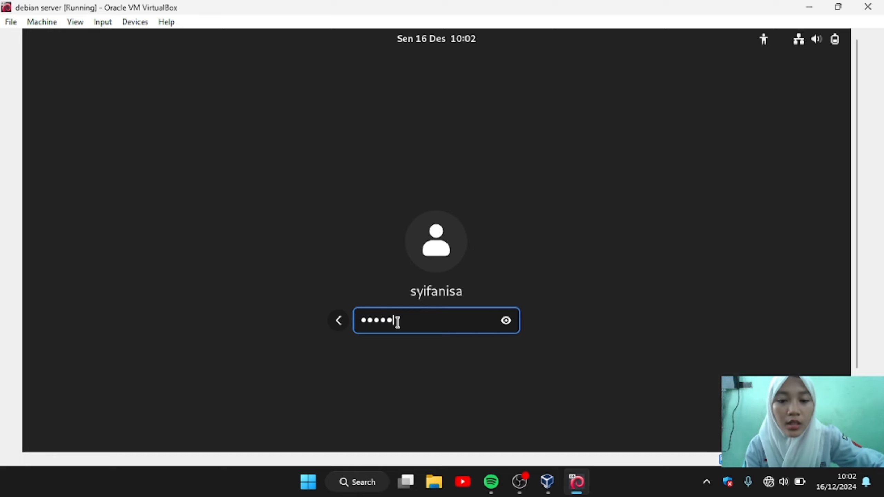
pyautogui.press('Return')
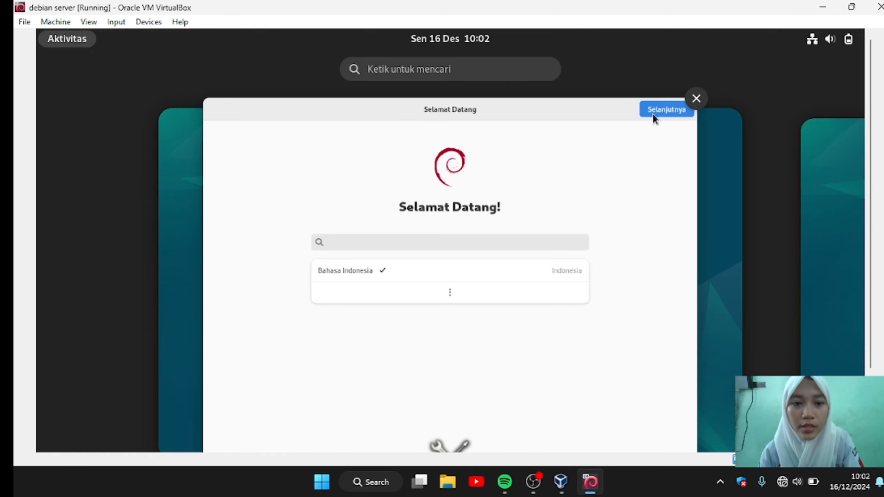
# Step: In the welcome setup, keep Bahasa Indonesia and choose the Indonesia (Latin) keyboard layout
pyautogui.click(652, 113)
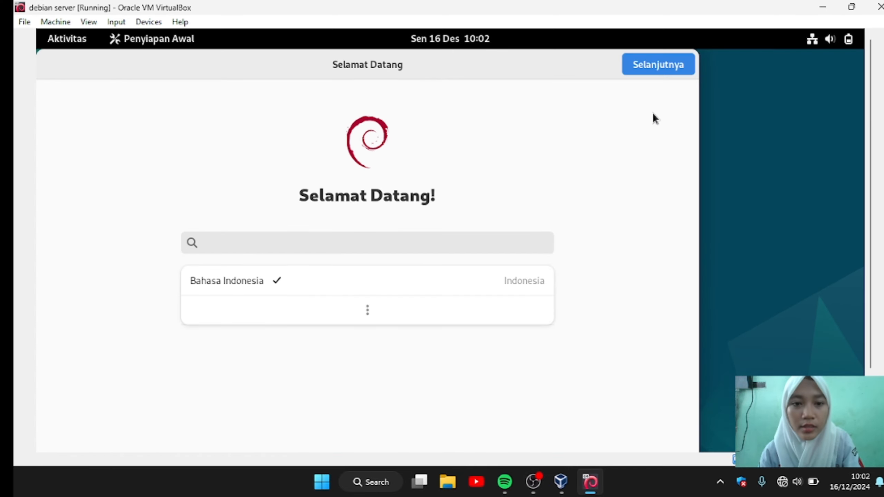
pyautogui.click(650, 65)
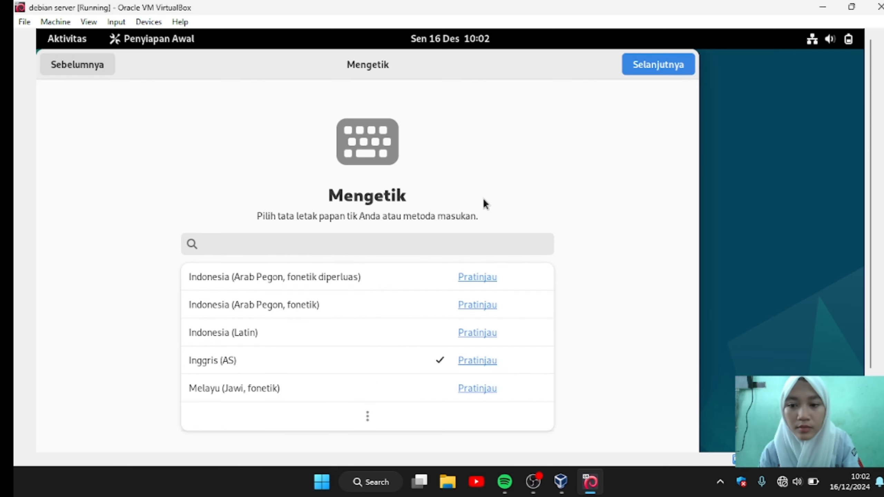
pyautogui.click(266, 332)
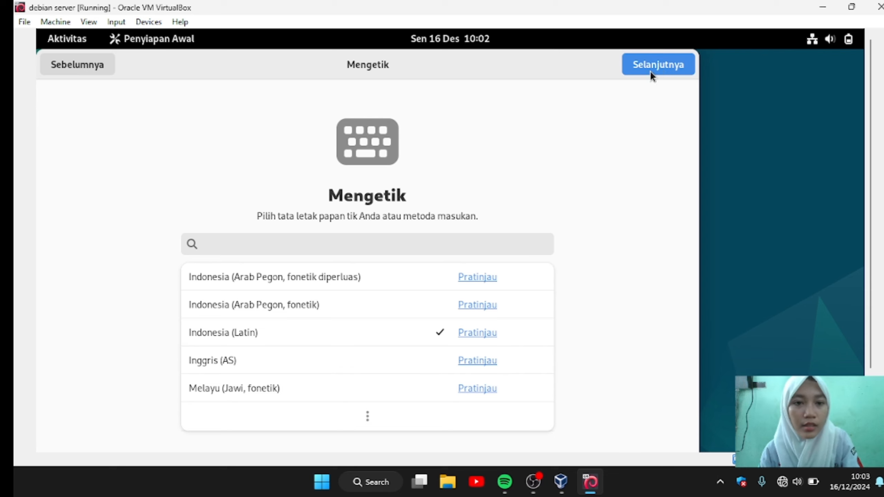
pyautogui.click(656, 65)
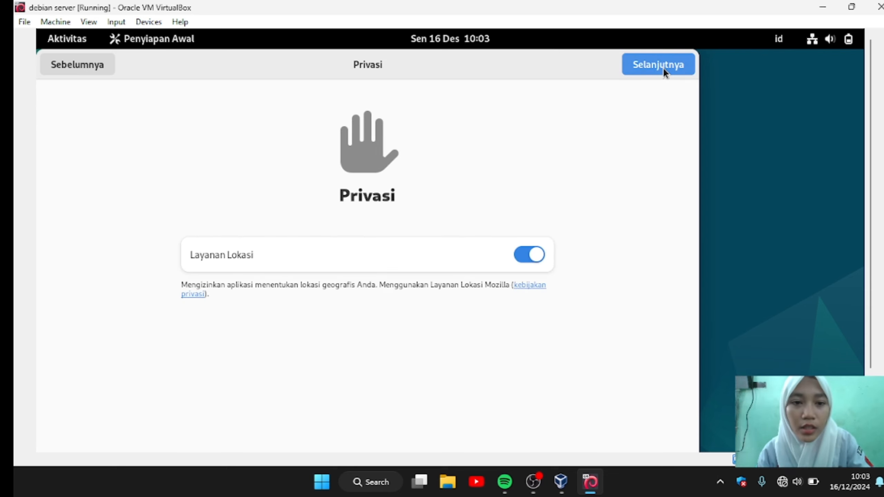
# Step: Accept privacy with location on, skip online accounts, and start using Debian GNU/Linux
pyautogui.click(663, 67)
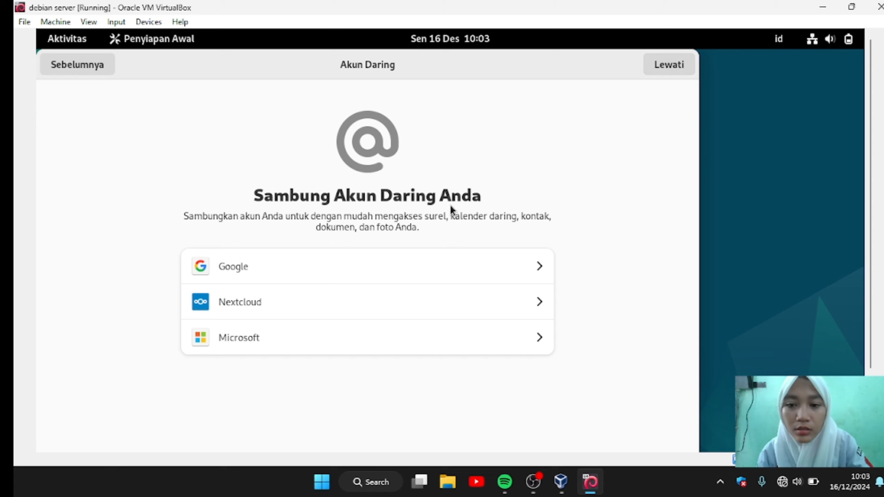
pyautogui.click(667, 65)
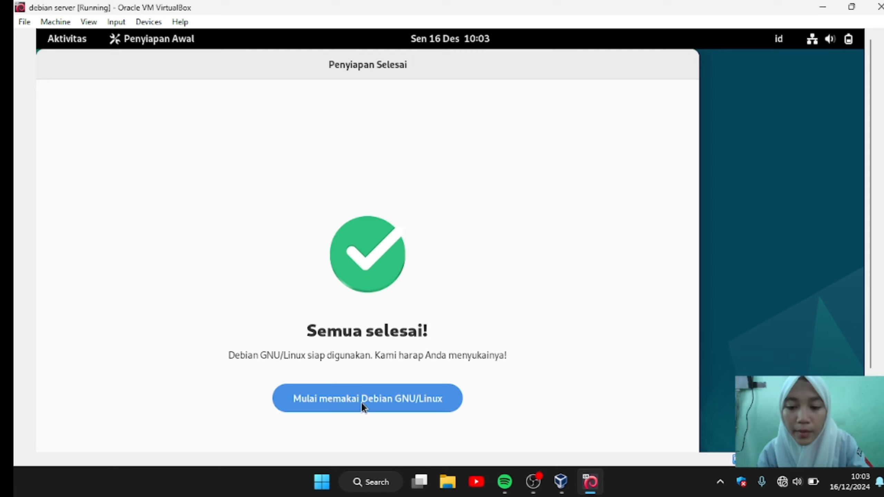
pyautogui.click(383, 399)
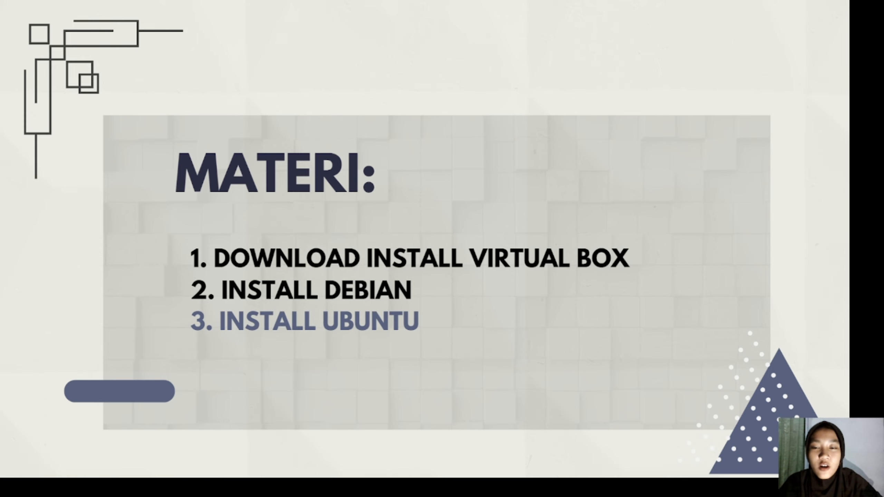
# Step: Switch from the MATERI slide to the Chrome new tab with Alt+Tab
pyautogui.hotkey('alt', 'Tab')
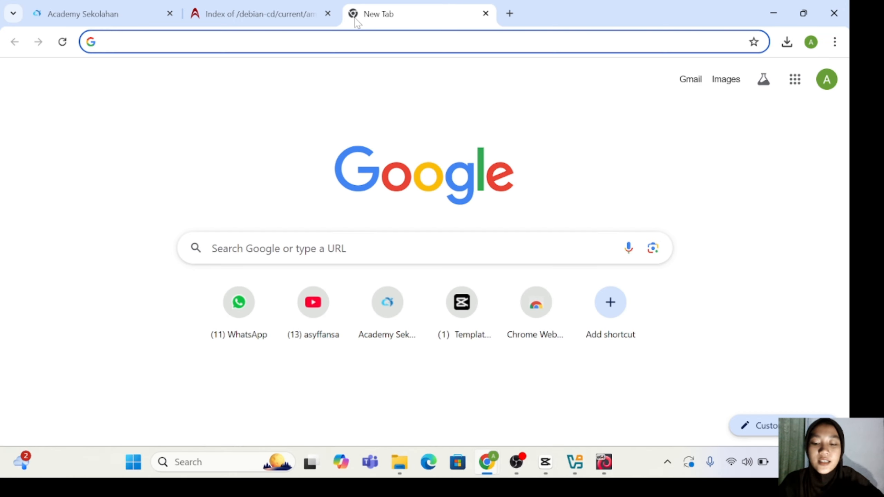
# Step: Search 'download ubuntu release' and open the Ubuntu Releases page at releases.ubuntu.com
pyautogui.write('downloa')
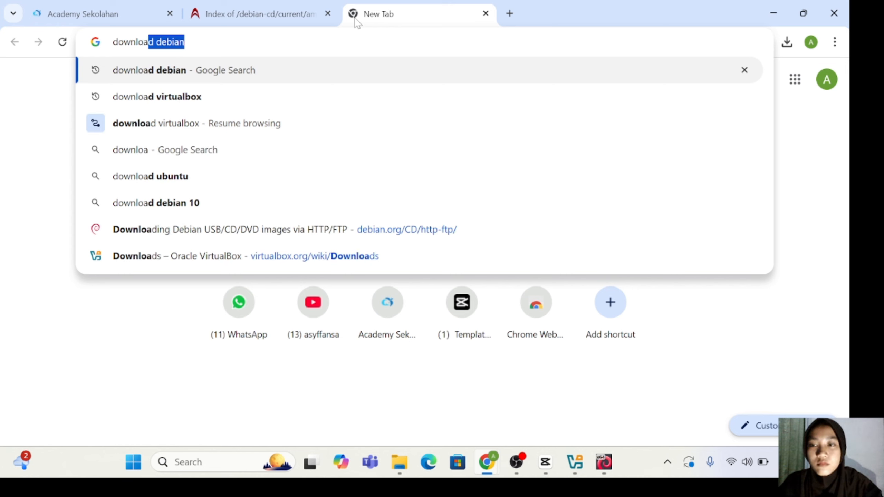
pyautogui.write('d ubu')
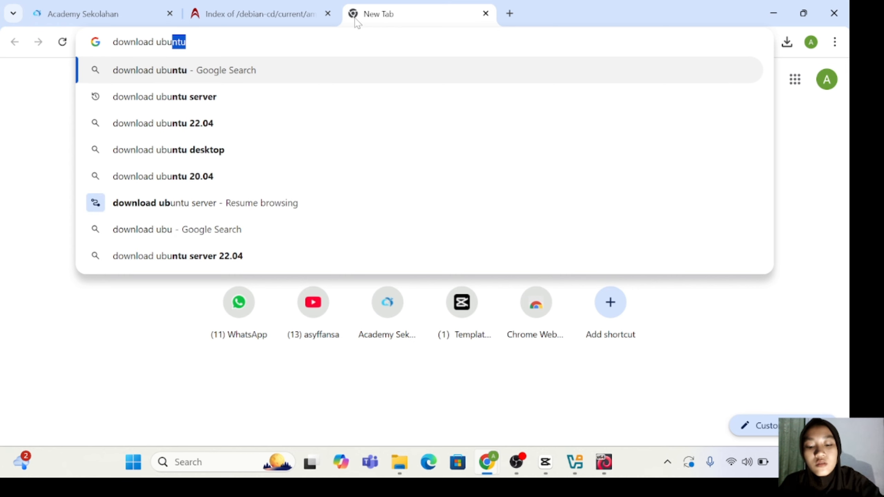
pyautogui.write('ntu ')
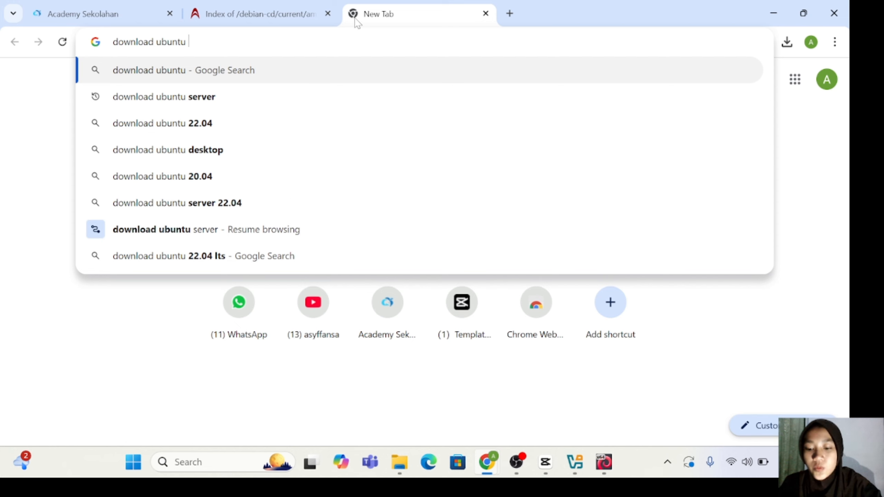
pyautogui.write('re')
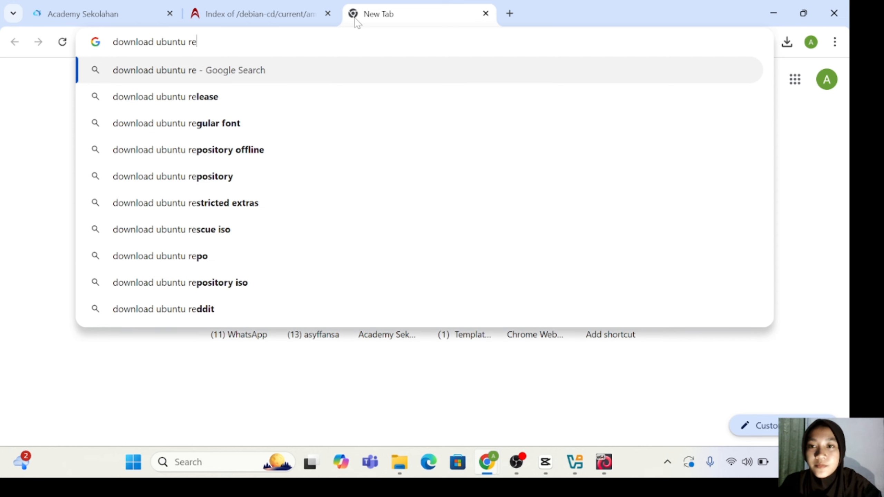
pyautogui.click(339, 97)
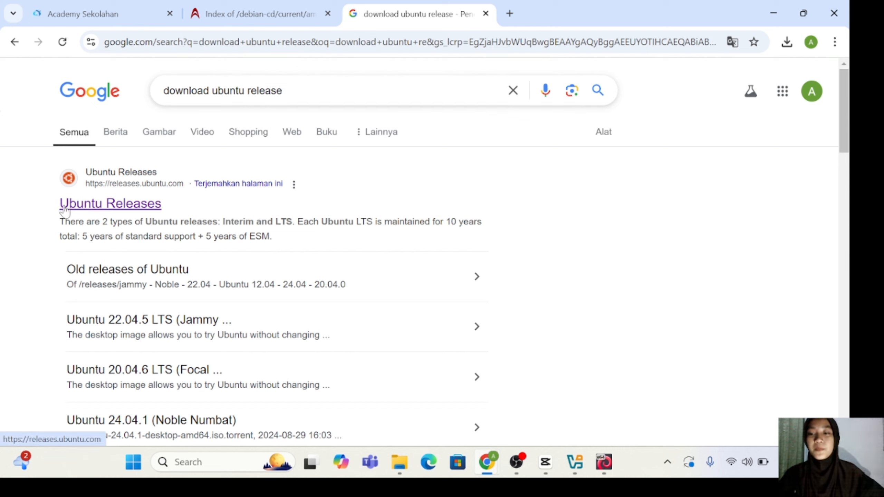
pyautogui.click(134, 209)
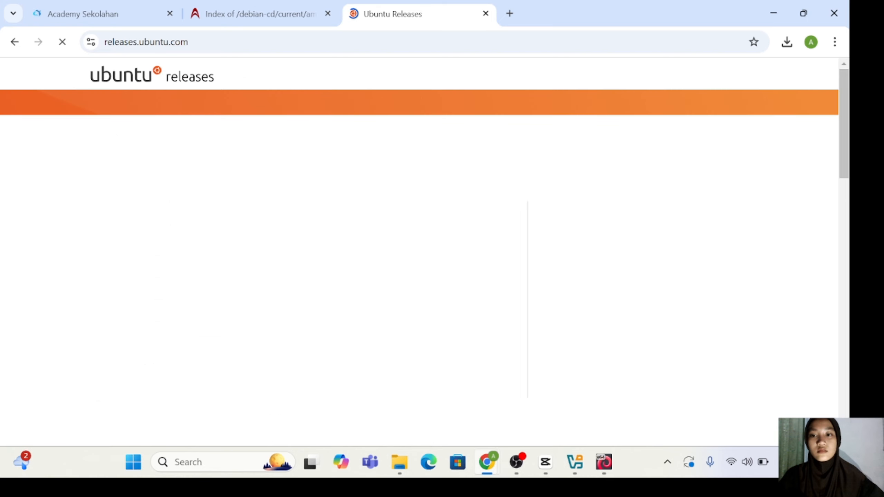
pyautogui.scroll(-1, 306, 293)
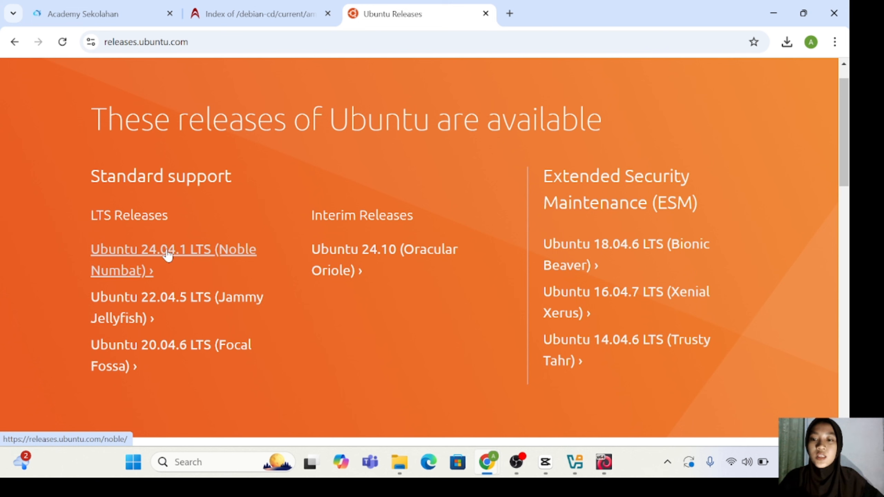
# Step: Open the Ubuntu 24.04.1 release page and download the 64-bit PC (AMD64) server install image
pyautogui.click(138, 256)
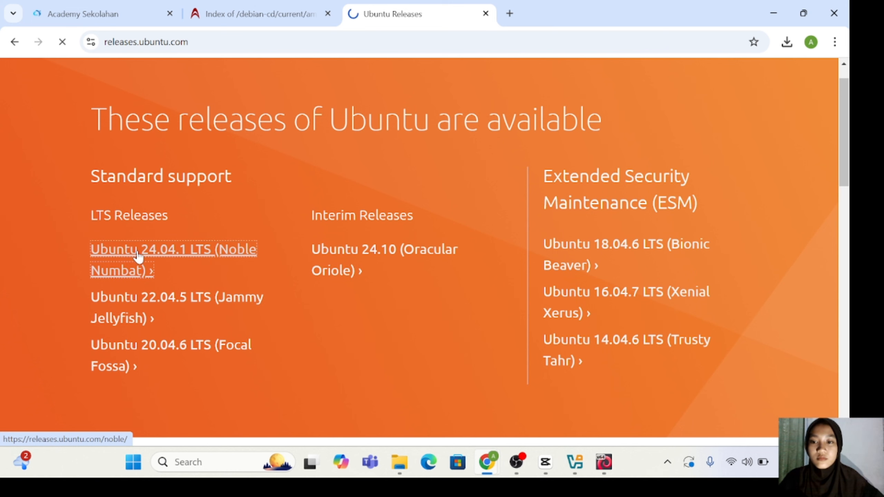
pyautogui.scroll(-5, 302, 335)
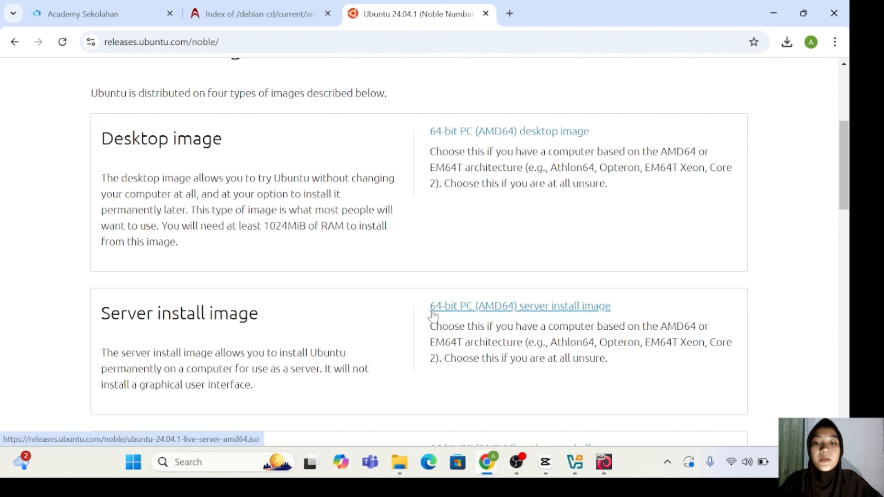
pyautogui.click(489, 312)
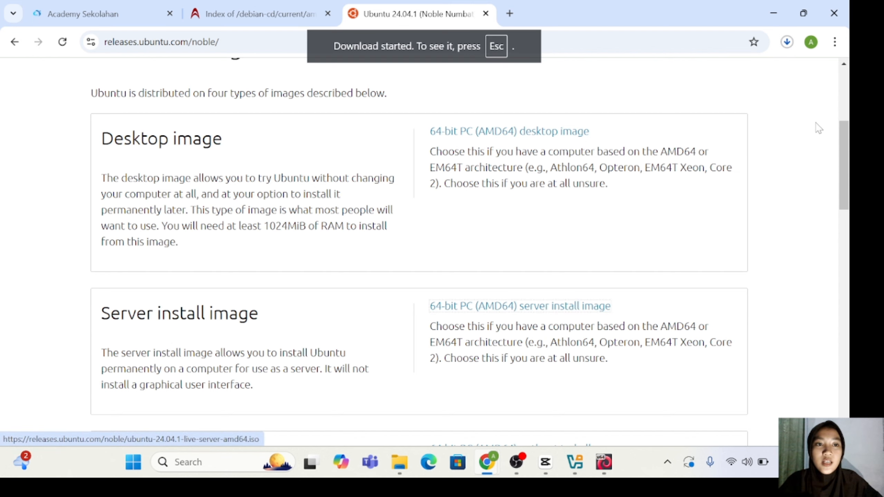
# Step: Pause the Ubuntu server ISO download, close the downloads panel, and return to VirtualBox
pyautogui.click(788, 48)
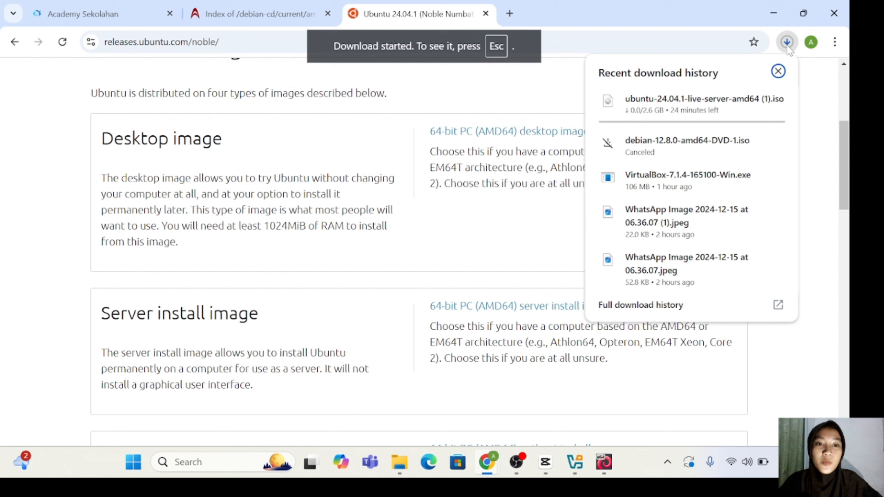
pyautogui.moveTo(731, 105)
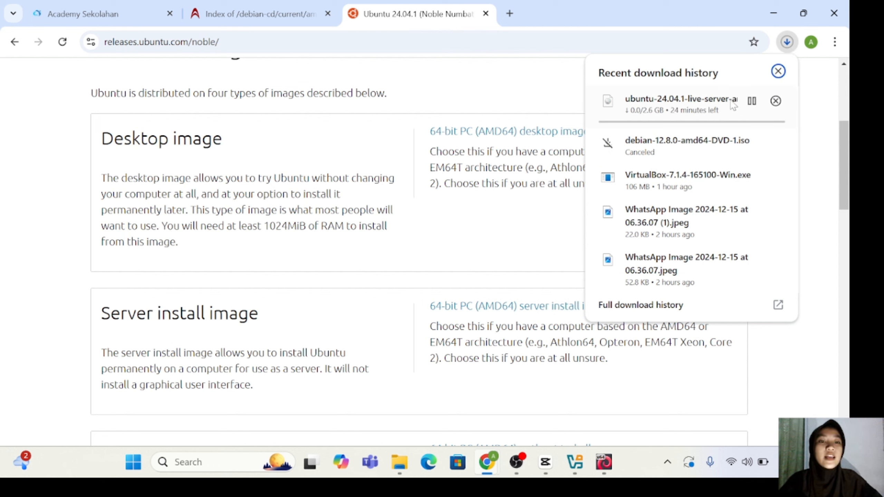
pyautogui.click(752, 101)
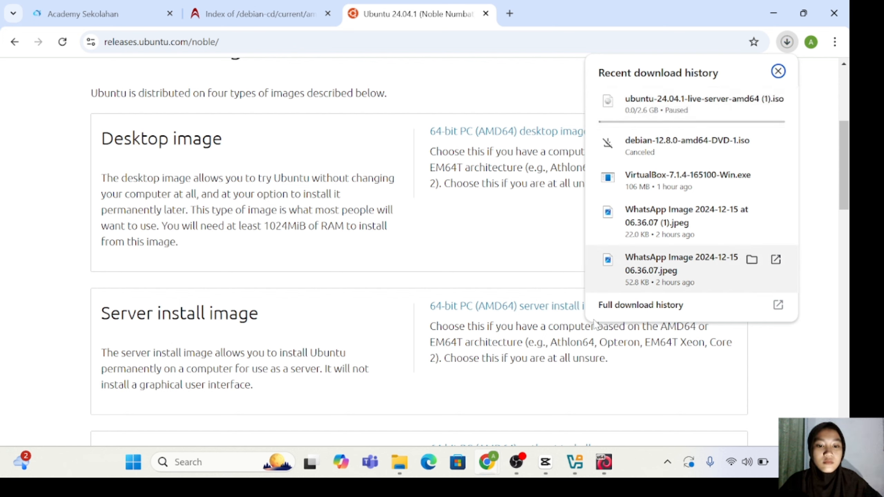
pyautogui.click(804, 322)
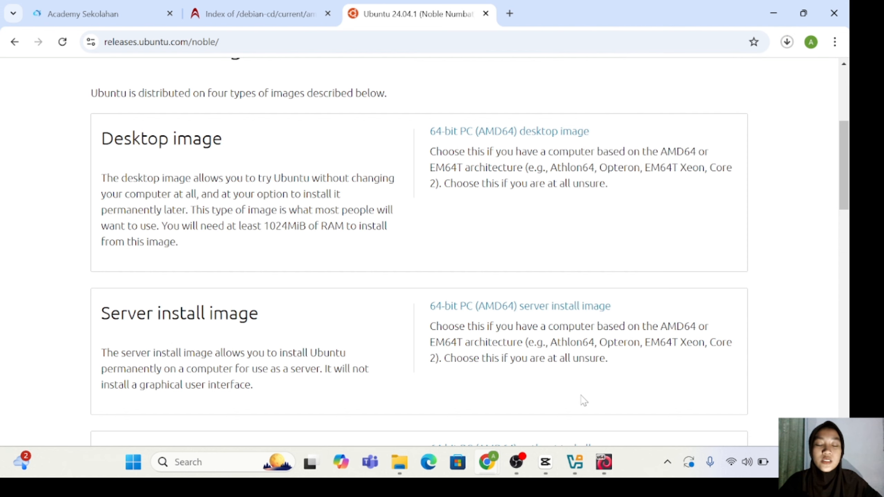
pyautogui.moveTo(568, 467)
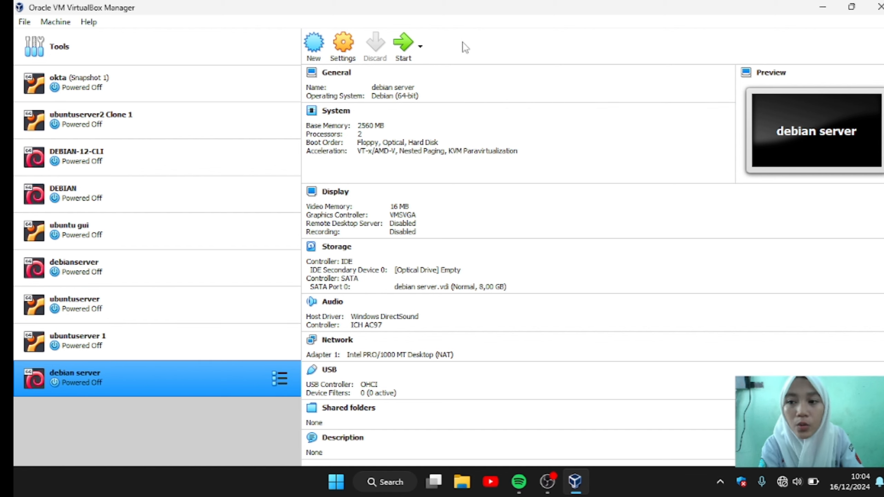
# Step: Create a new Ubuntu 64-bit VM named 'ubuntu server' with 3584 MB memory
pyautogui.click(319, 55)
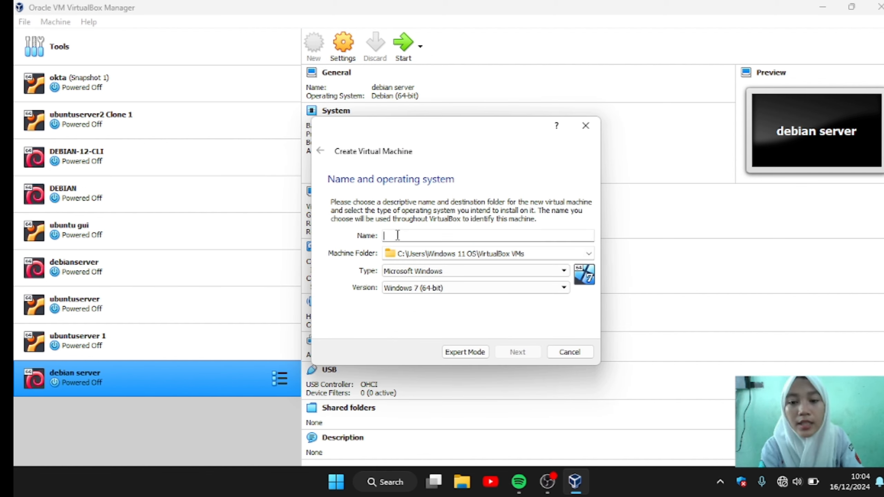
pyautogui.write('ubuntu server')
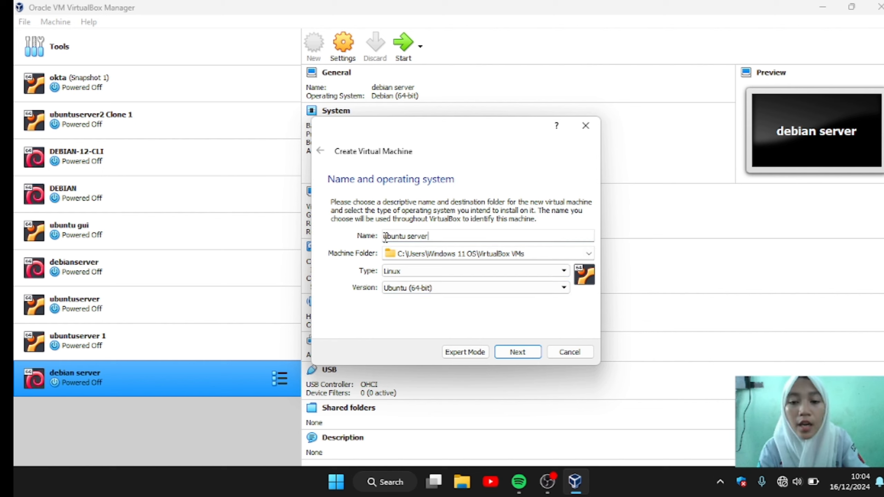
pyautogui.click(517, 352)
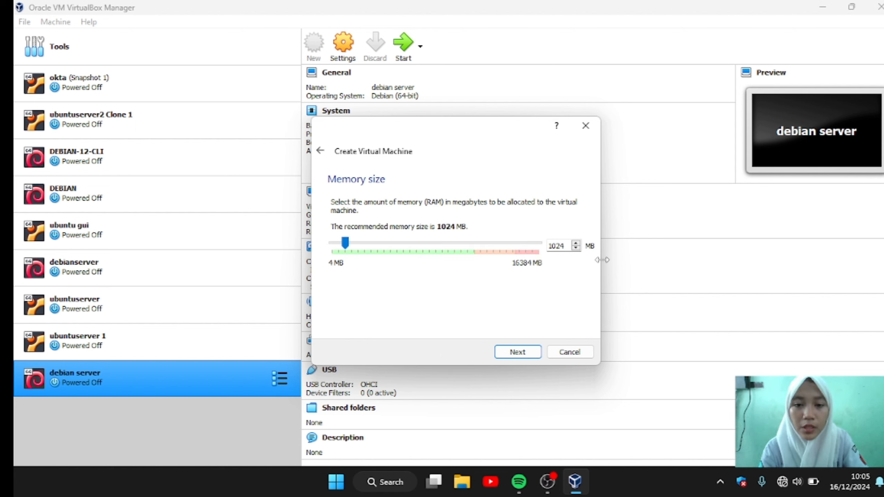
pyautogui.click(369, 253)
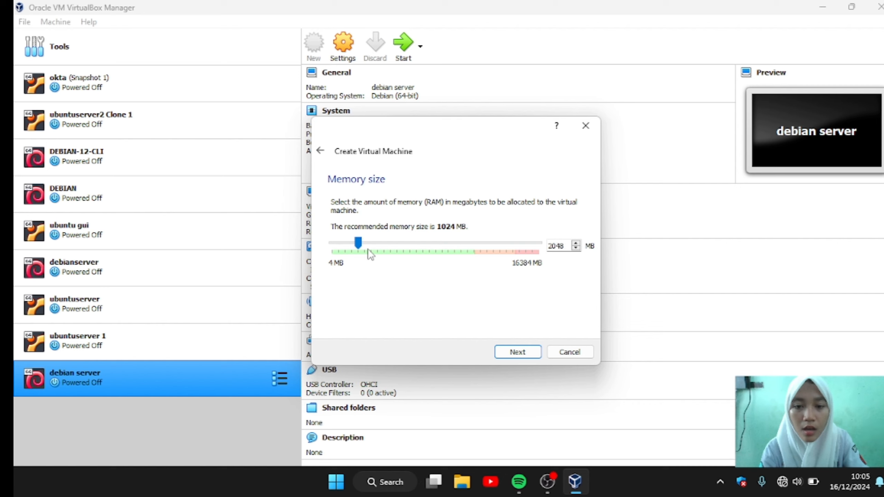
pyautogui.click(380, 254)
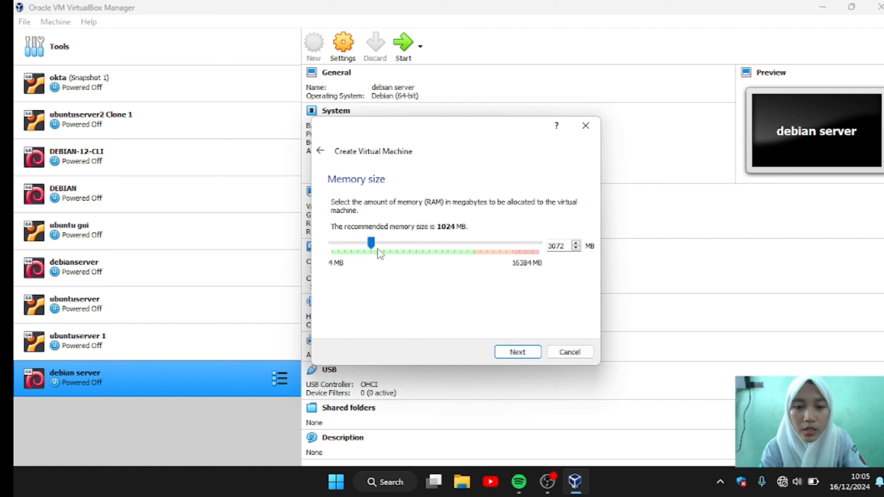
pyautogui.click(380, 254)
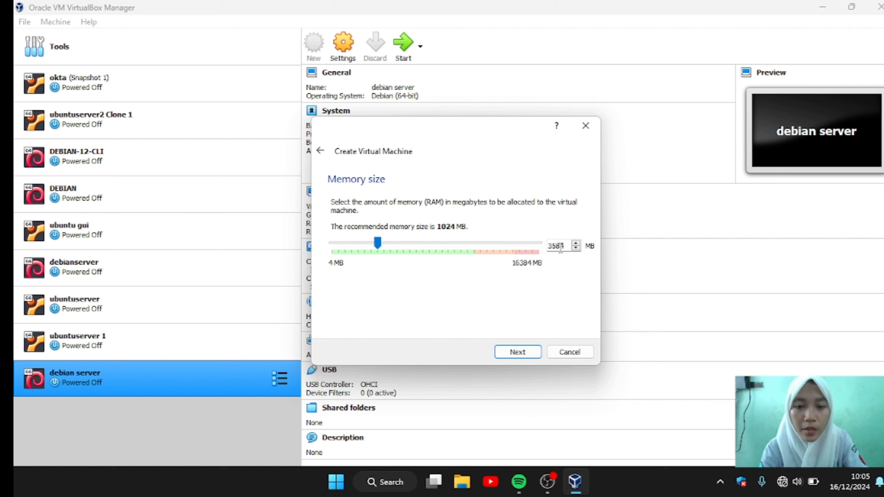
pyautogui.click(515, 361)
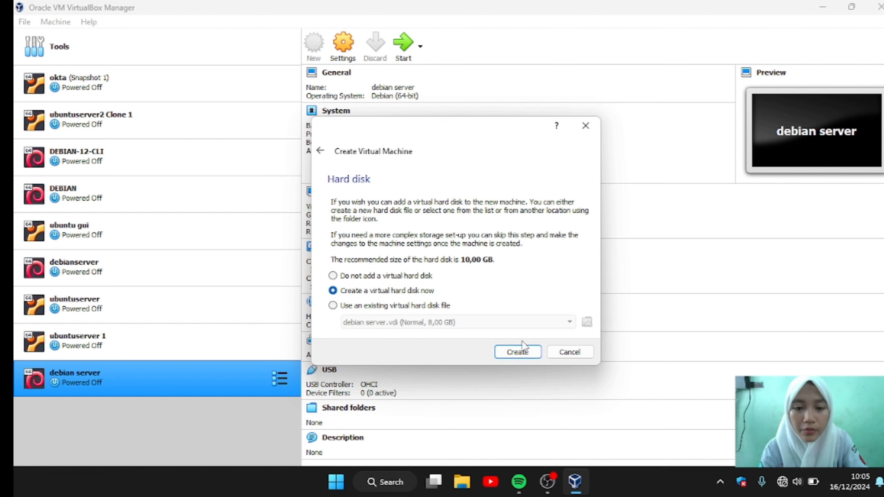
# Step: Give it a new 10 GB dynamically allocated VDI hard disk and create the VM
pyautogui.click(518, 352)
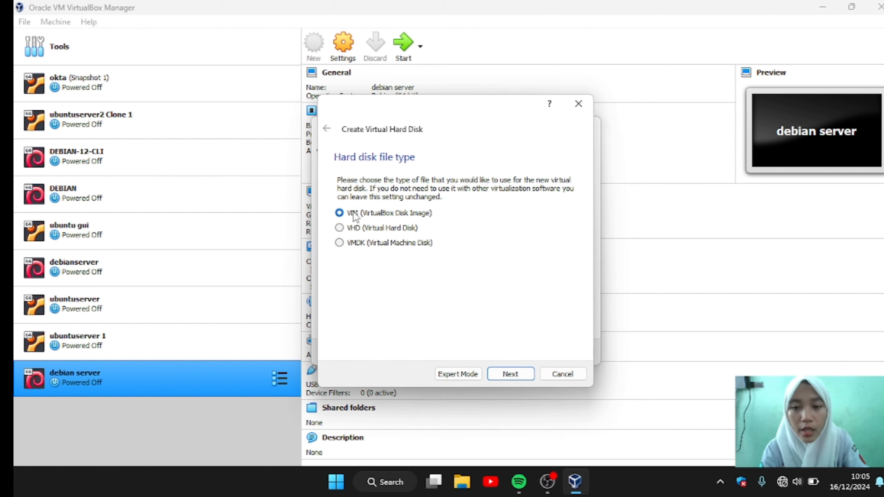
pyautogui.click(511, 376)
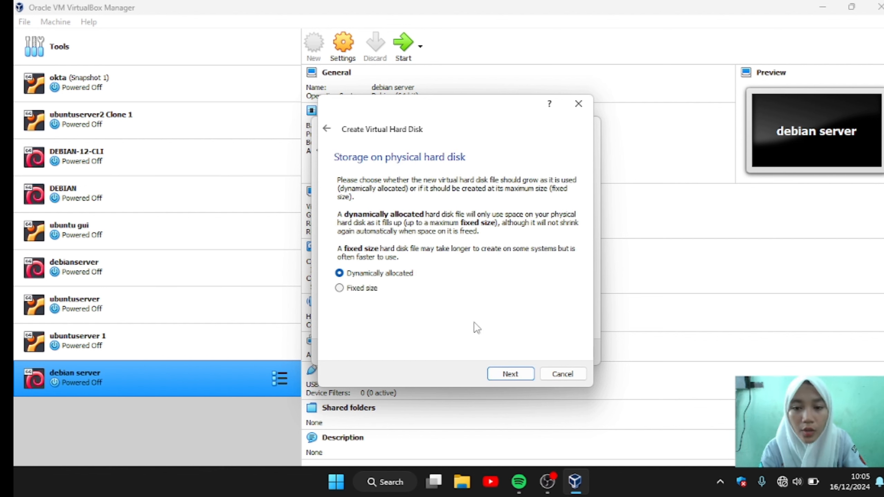
pyautogui.click(510, 374)
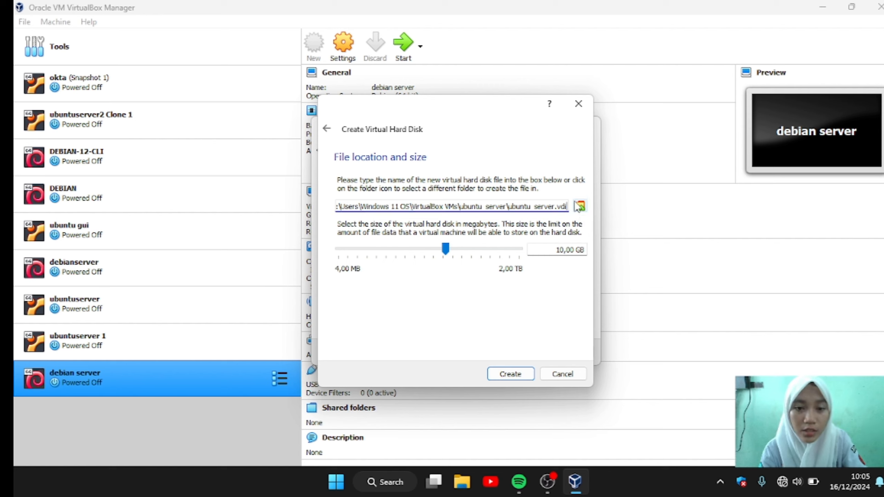
pyautogui.click(512, 374)
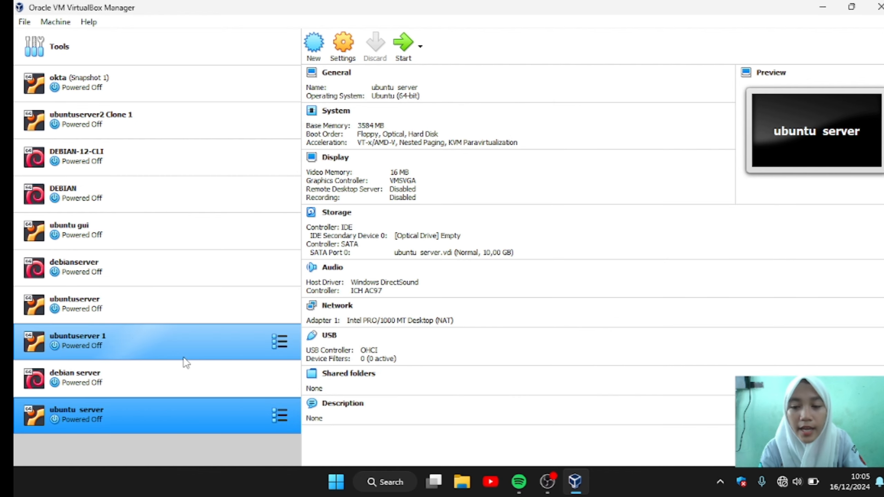
# Step: Set the ubuntu server VM's processor count to 3
pyautogui.click(336, 55)
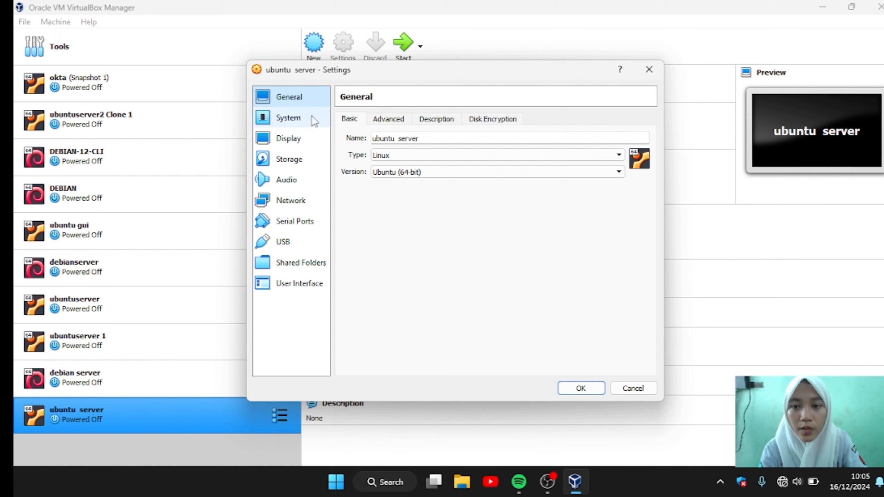
pyautogui.click(306, 126)
pyautogui.click(411, 118)
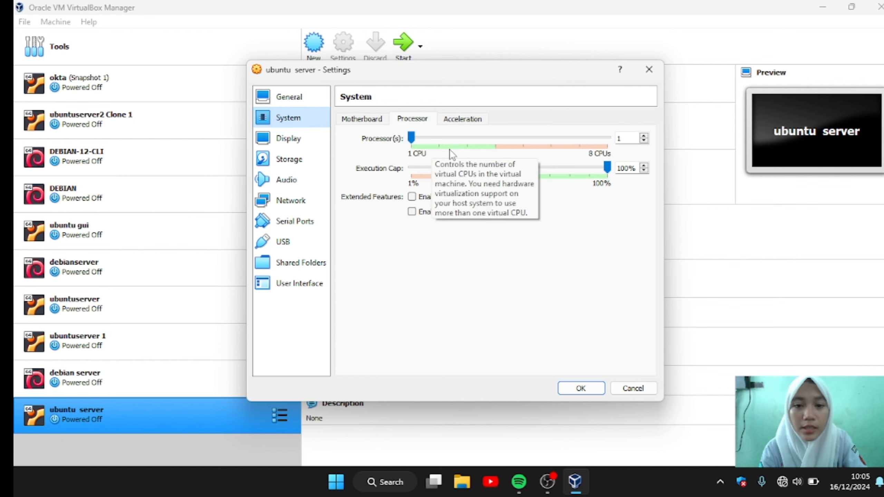
pyautogui.click(470, 144)
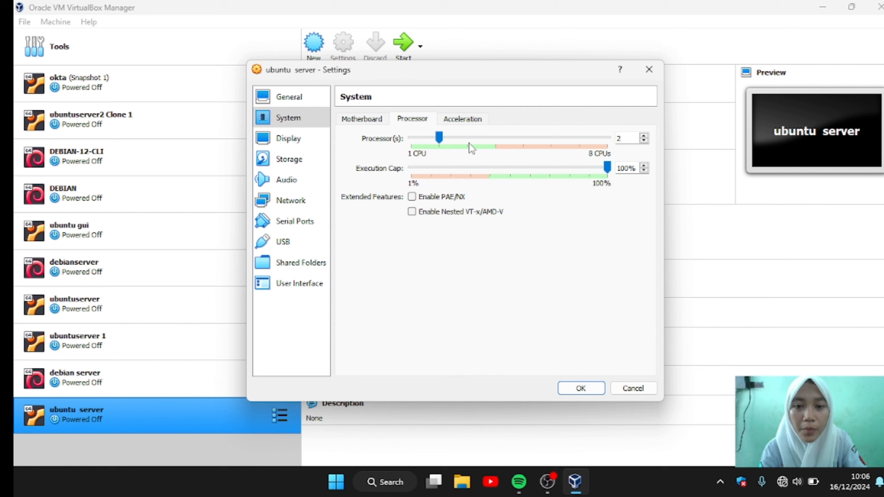
pyautogui.click(469, 144)
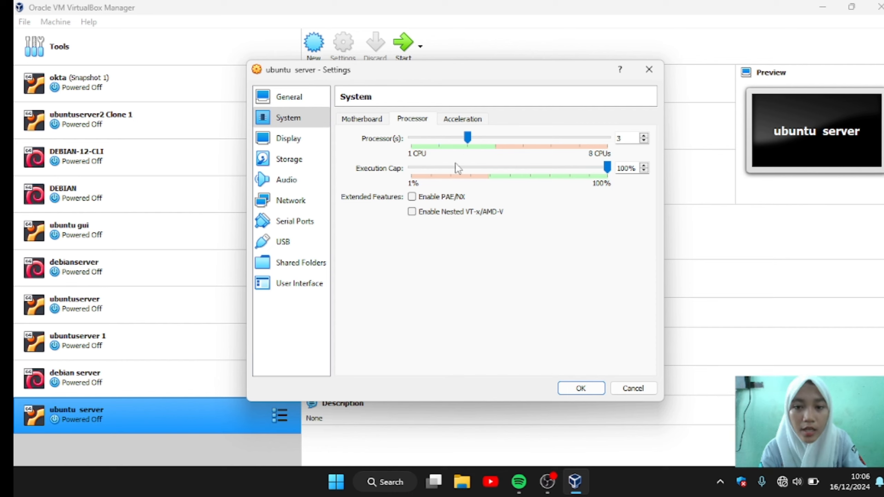
# Step: Insert ubuntu-22.04.4-live-server-amd64.iso into the empty optical drive and save the settings
pyautogui.click(301, 163)
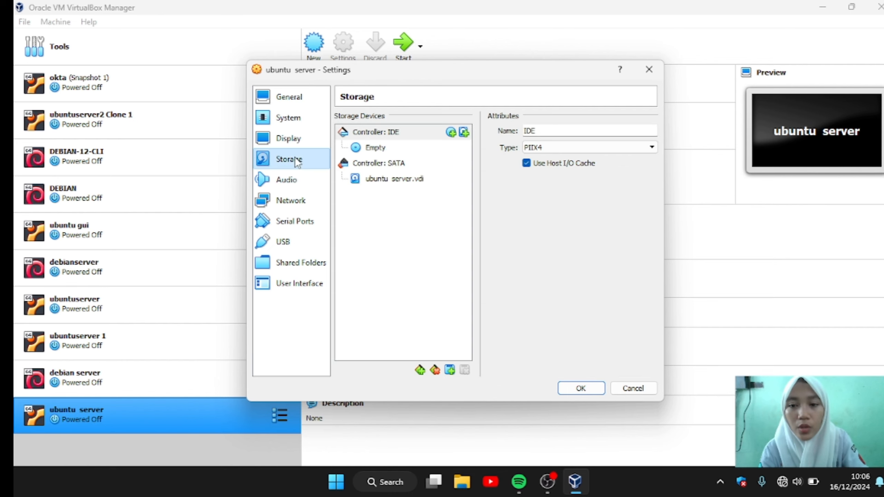
pyautogui.click(389, 153)
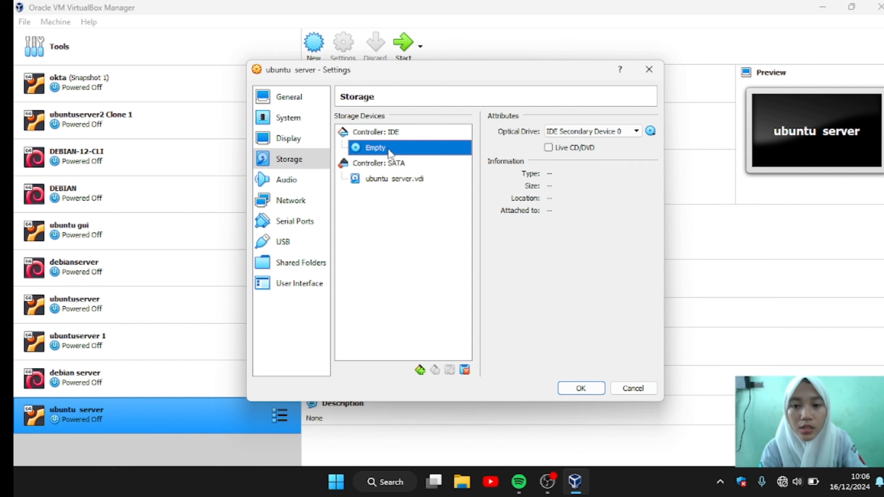
pyautogui.click(650, 132)
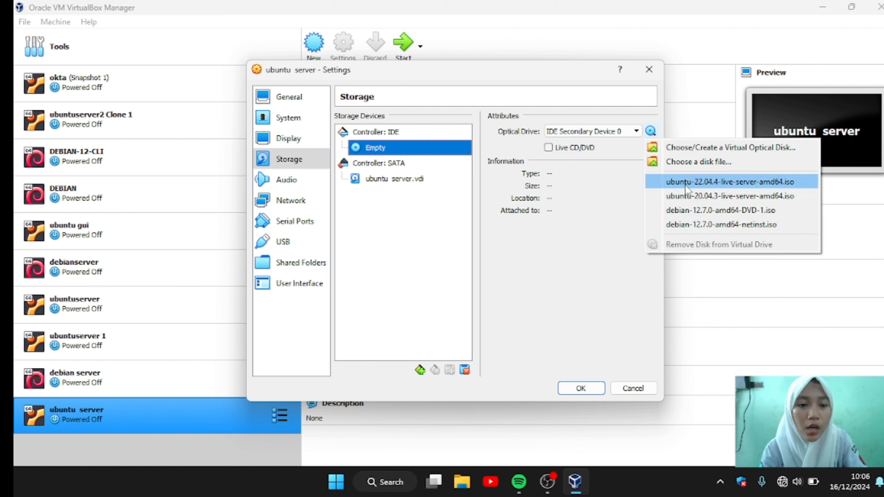
pyautogui.click(714, 178)
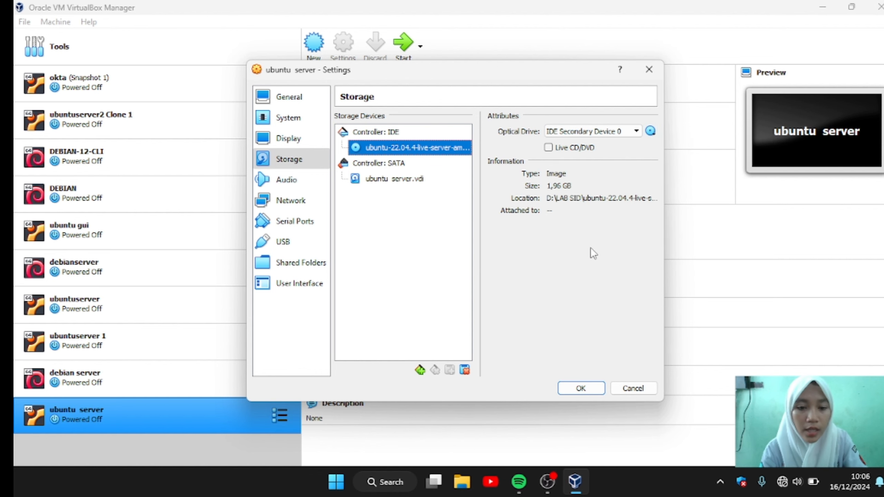
pyautogui.click(576, 390)
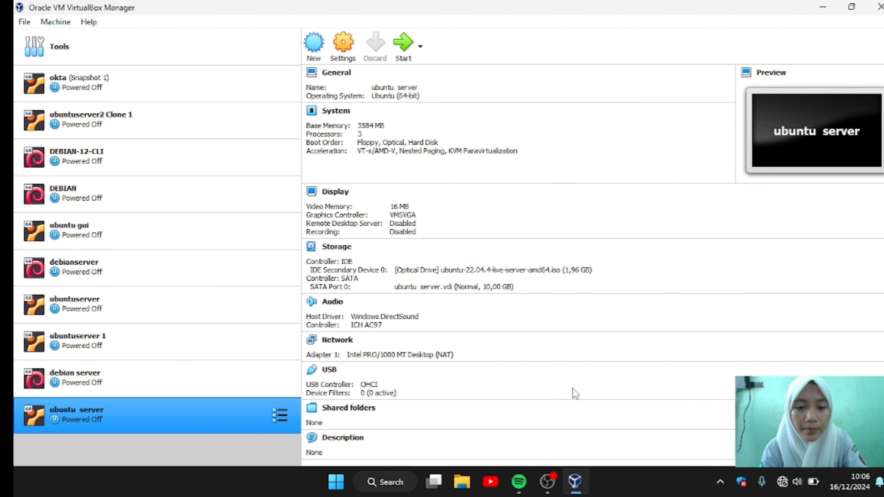
# Step: Start the ubuntu server VM in a maximized window and dismiss the keyboard capture notice
pyautogui.click(403, 47)
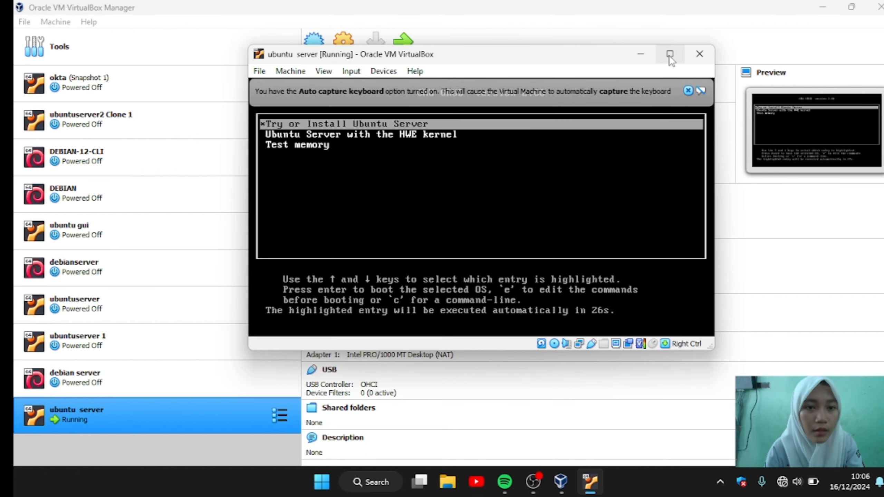
pyautogui.click(668, 54)
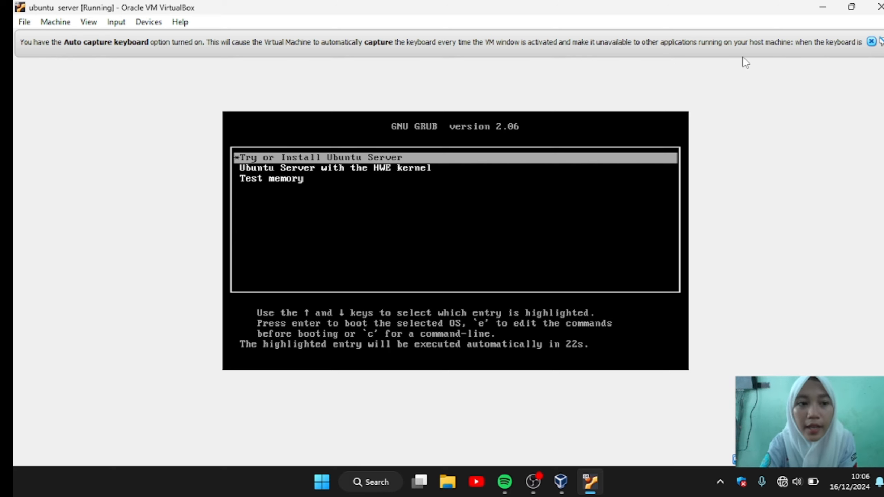
pyautogui.click(872, 41)
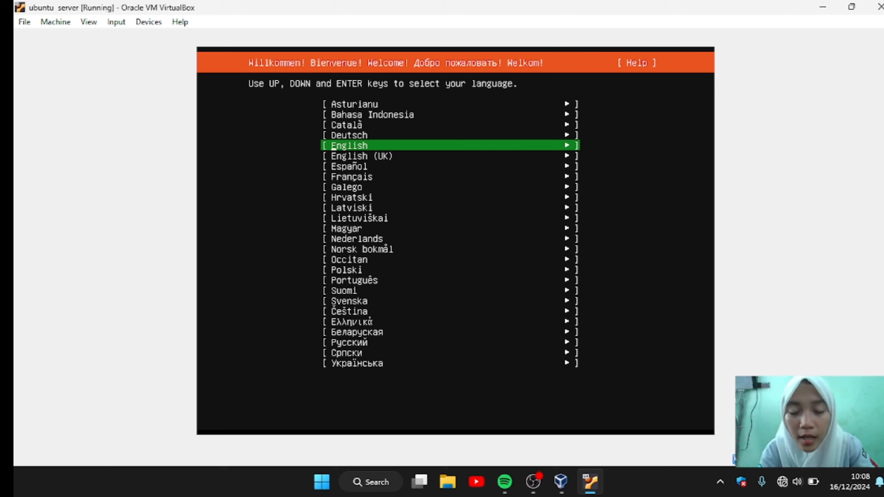
# Step: Choose English (UK) as the Ubuntu installer language
pyautogui.press('Up')
pyautogui.press('Up')
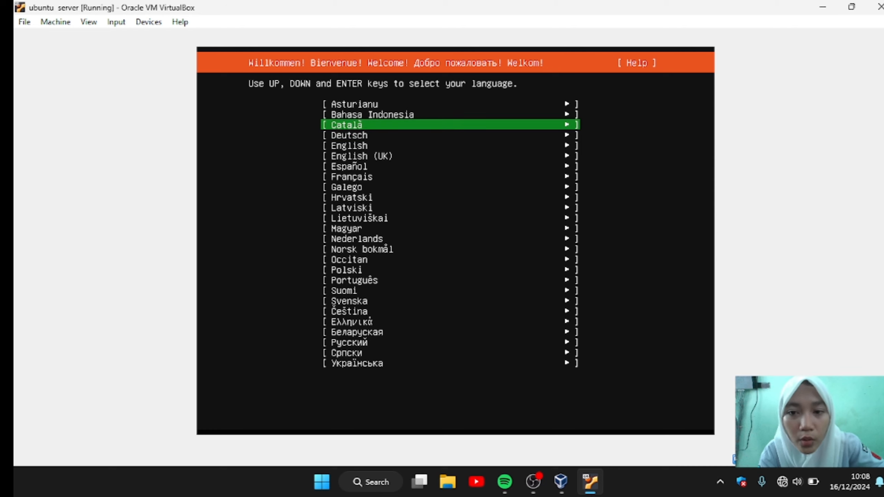
pyautogui.press('Down')
pyautogui.press('Down')
pyautogui.press('Down')
pyautogui.press('Down')
pyautogui.press('Down')
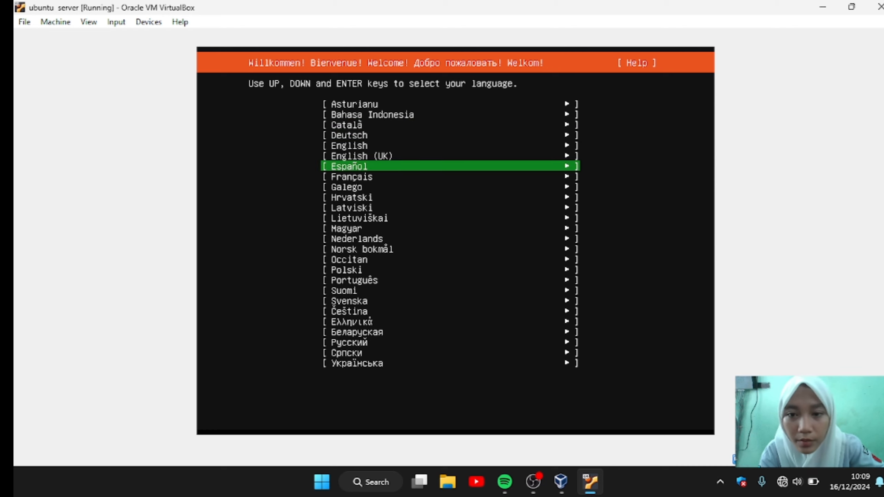
pyautogui.press('Down')
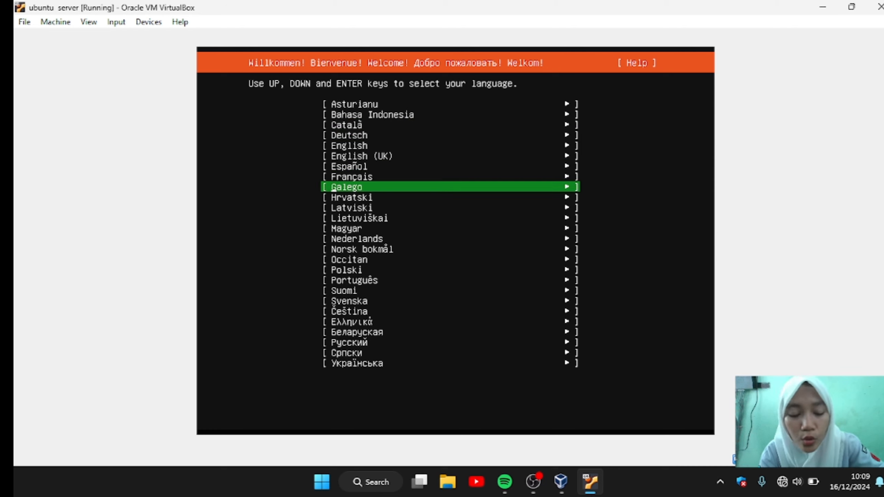
pyautogui.press('Down')
pyautogui.press('Down')
pyautogui.press('Up')
pyautogui.press('Up')
pyautogui.press('Up')
pyautogui.press('Up')
pyautogui.press('Up')
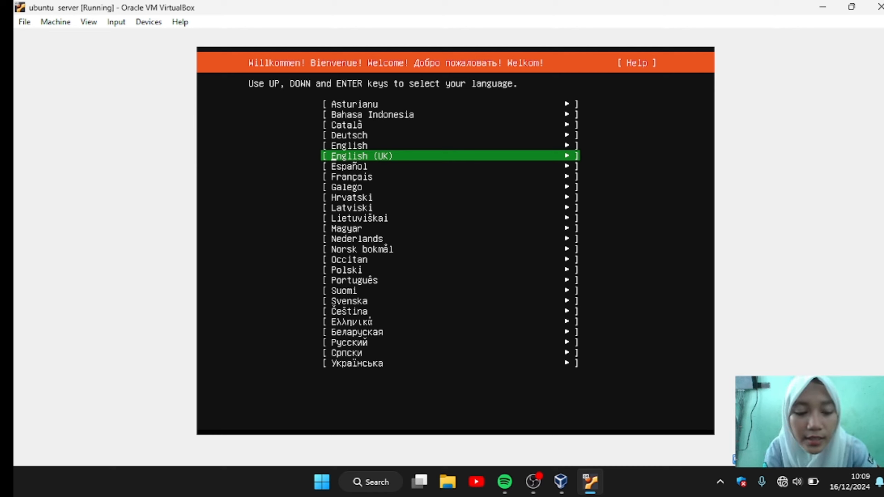
pyautogui.press('Return')
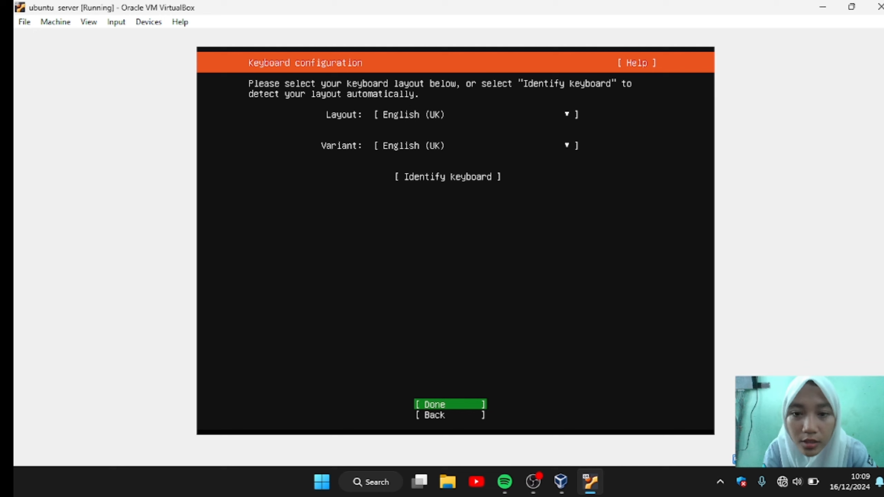
# Step: Accept the English (UK) keyboard, standard Ubuntu Server install type, and default network connection
pyautogui.press('Return')
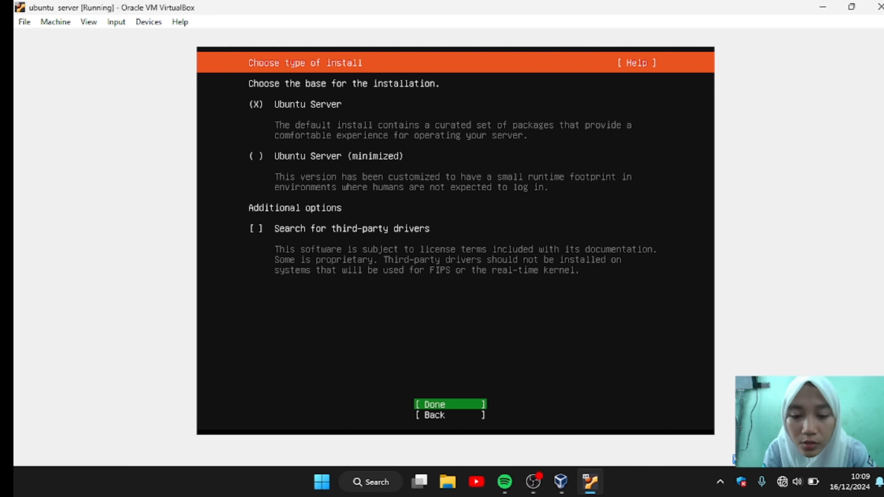
pyautogui.press('Return')
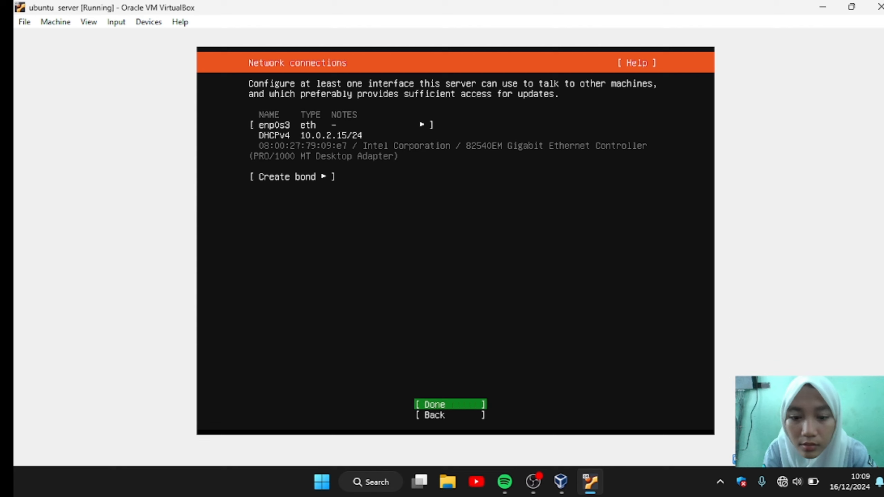
pyautogui.press('Return')
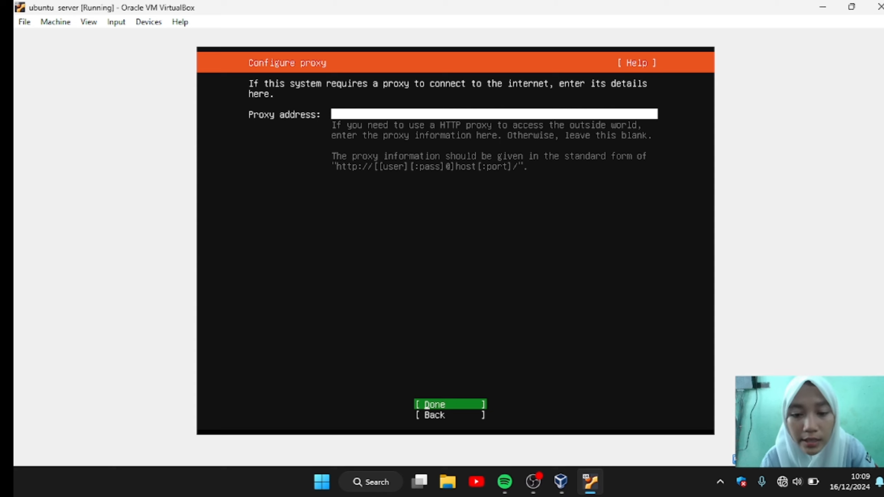
# Step: Skip the proxy, keep the default archive mirror, and continue despite the unfinished mirror check
pyautogui.press('Return')
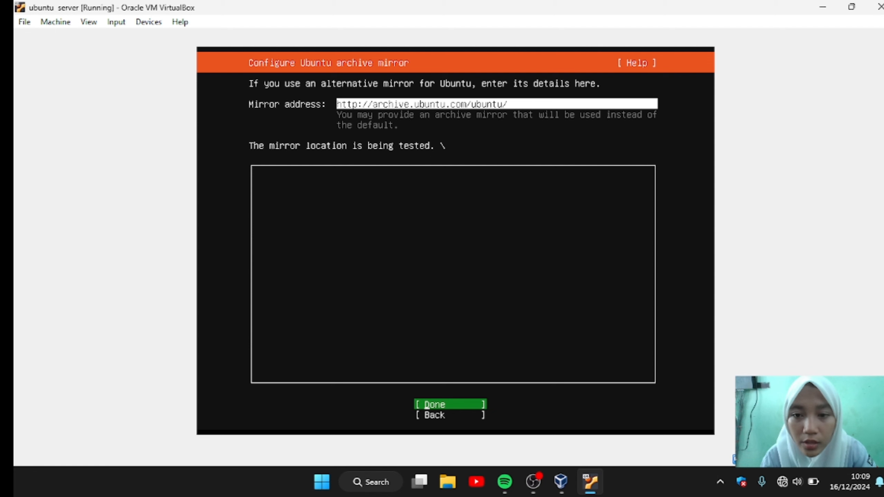
pyautogui.press('Return')
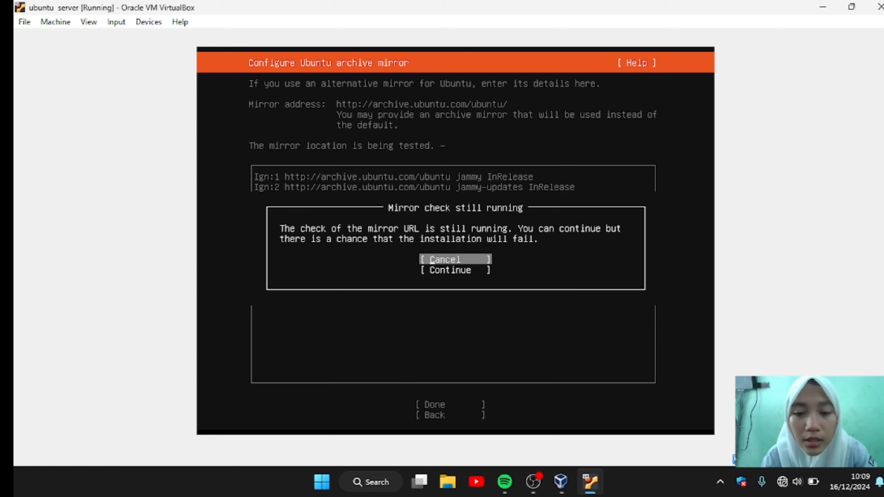
pyautogui.press('Down')
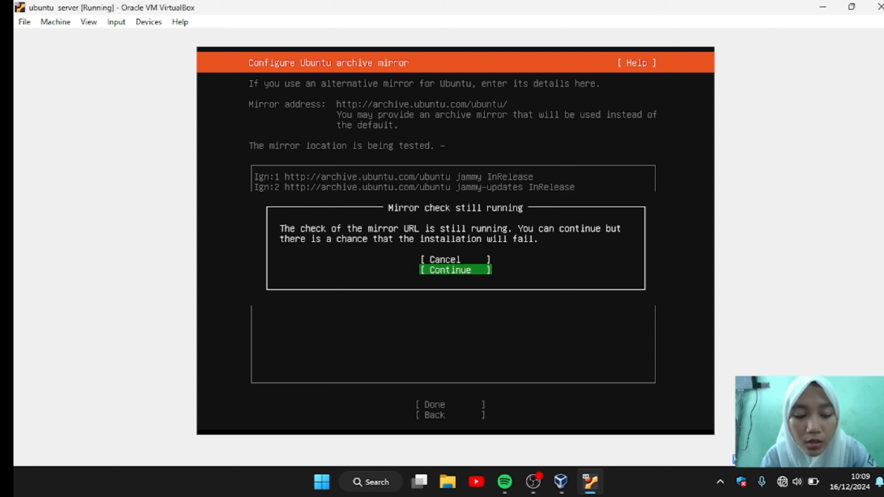
pyautogui.press('Return')
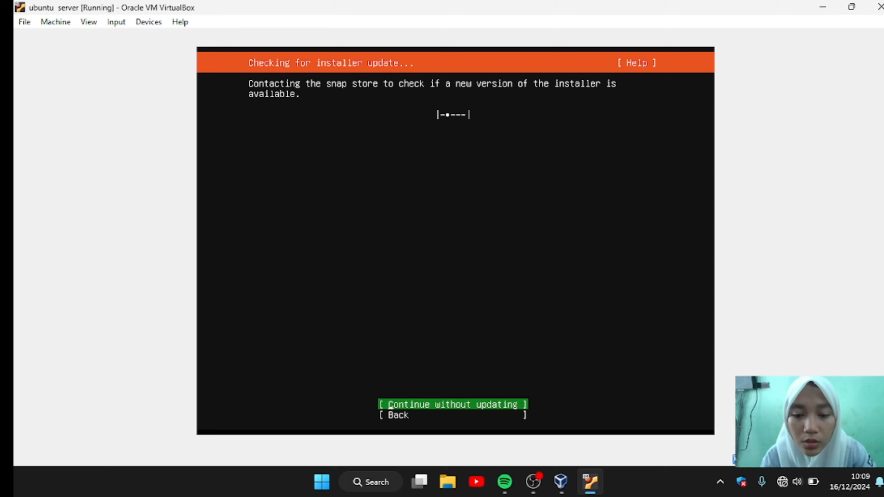
# Step: Skip the installer update and accept the entire-disk LVM storage layout
pyautogui.press('Return')
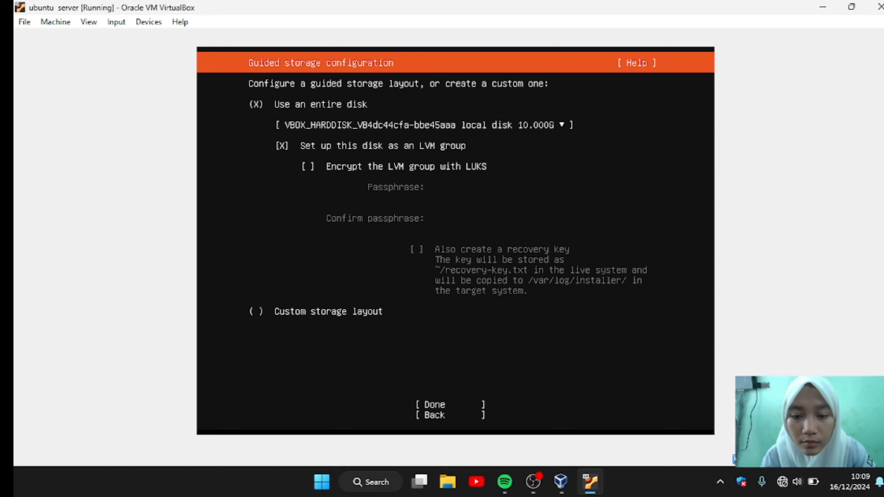
pyautogui.press('Down')
pyautogui.press('Down')
pyautogui.press('Down')
pyautogui.press('Down')
pyautogui.press('Down')
pyautogui.press('Down')
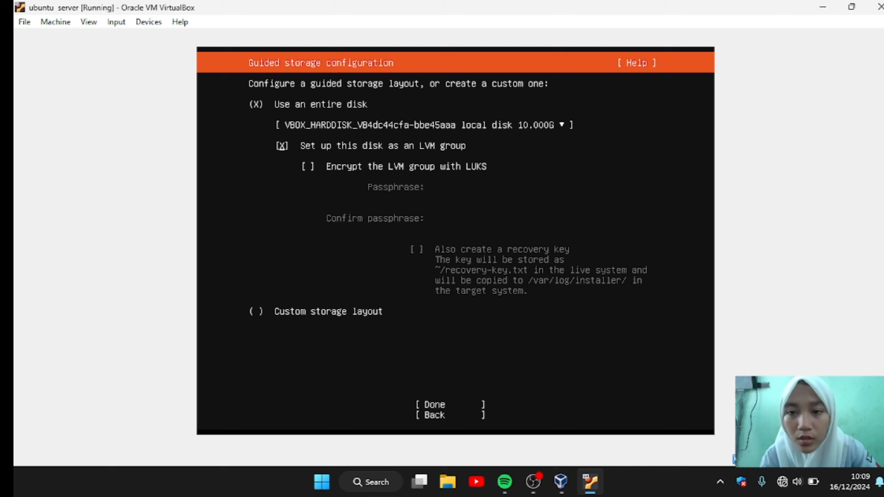
pyautogui.press('Up')
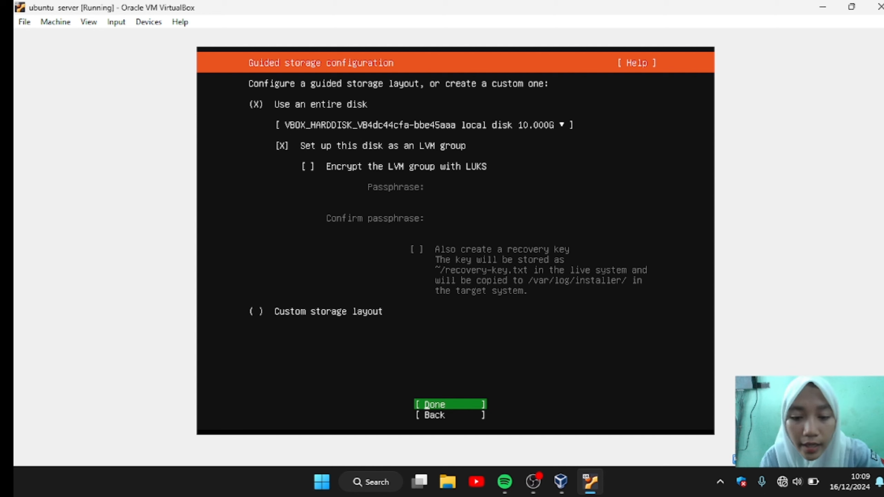
pyautogui.press('Return')
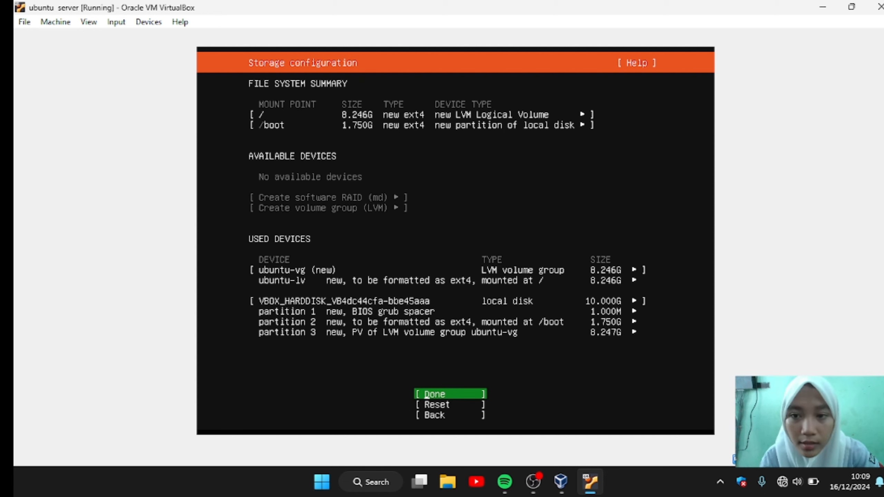
# Step: Confirm the storage summary and the destructive formatting action
pyautogui.press('Return')
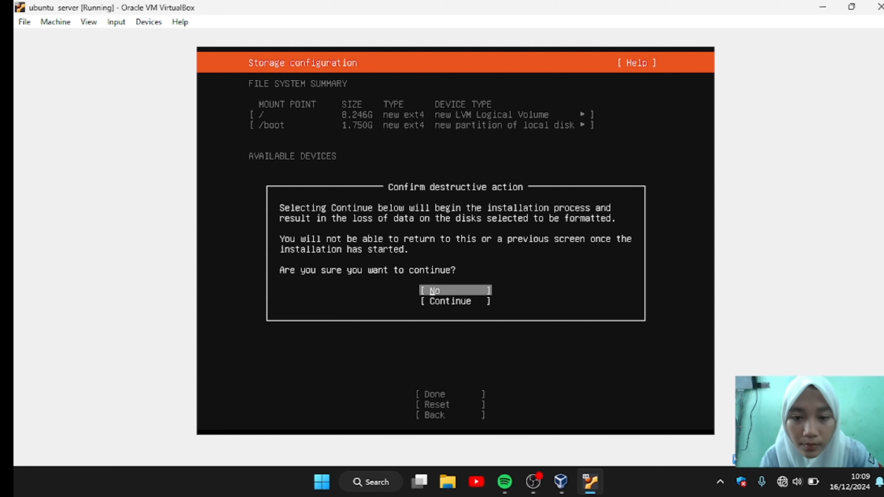
pyautogui.press('Down')
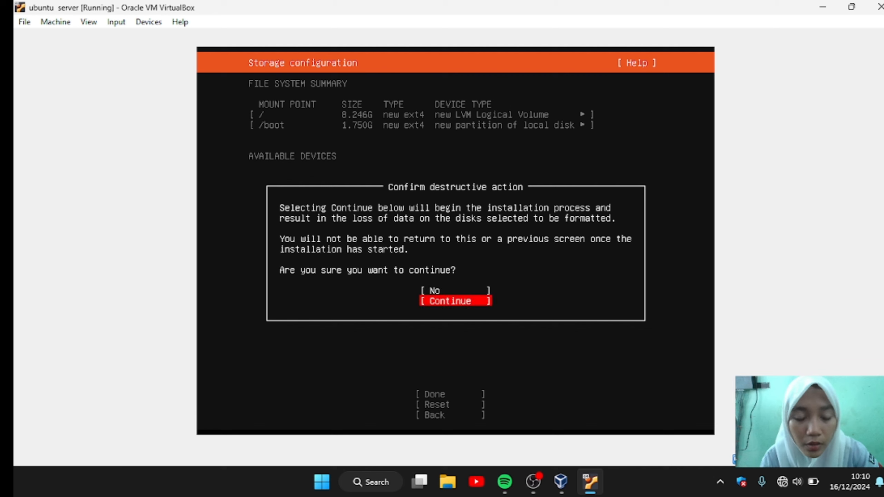
pyautogui.press('Return')
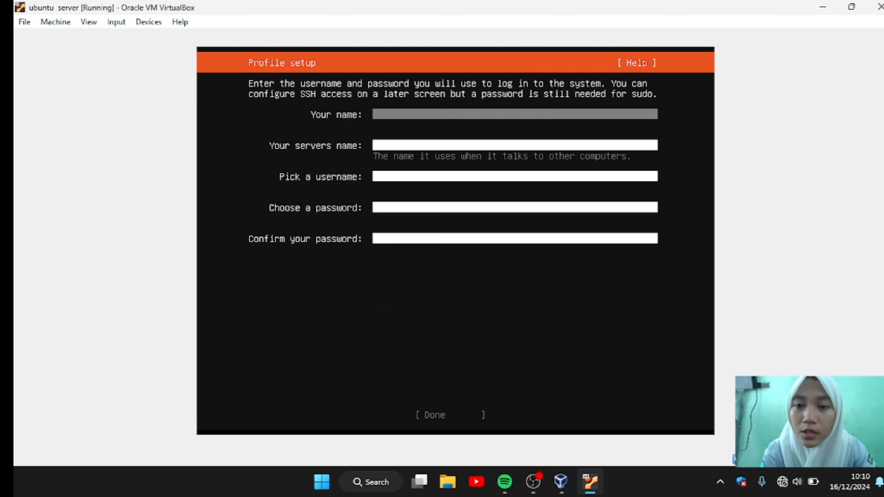
# Step: Enter the user's name, server name and username, plus a matching password and confirmation, then submit the profile
pyautogui.write('sy')
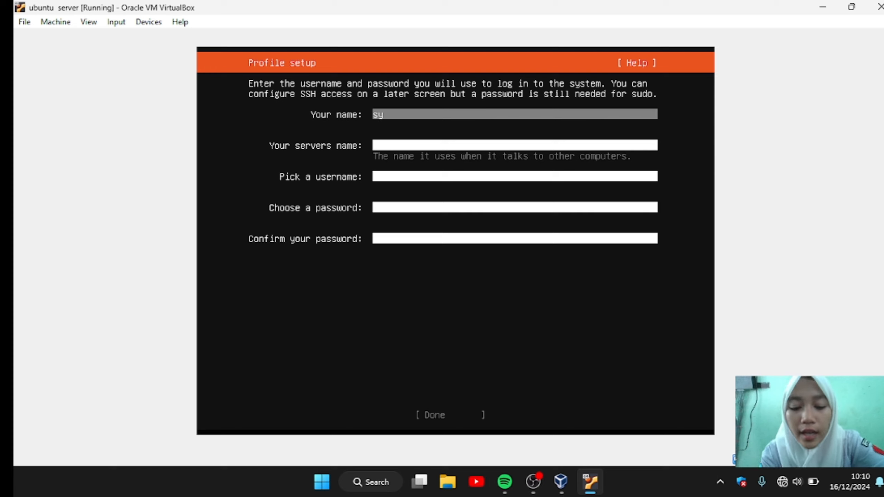
pyautogui.write('ifa')
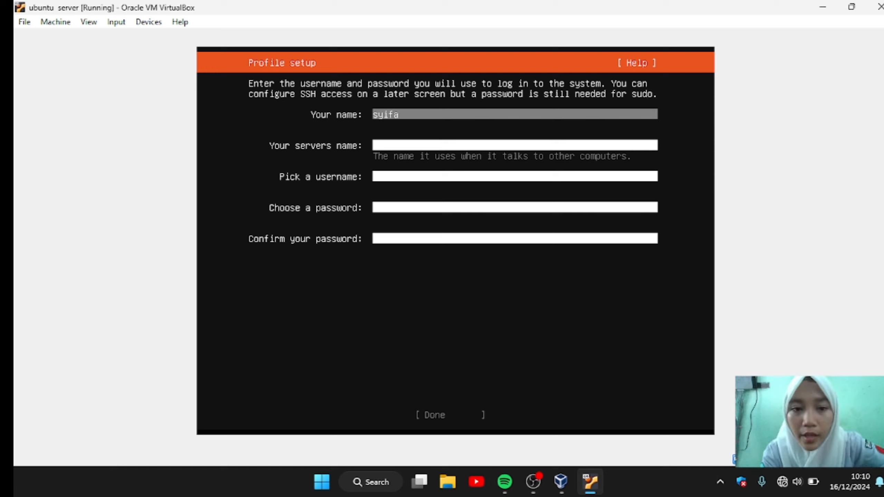
pyautogui.press('Tab')
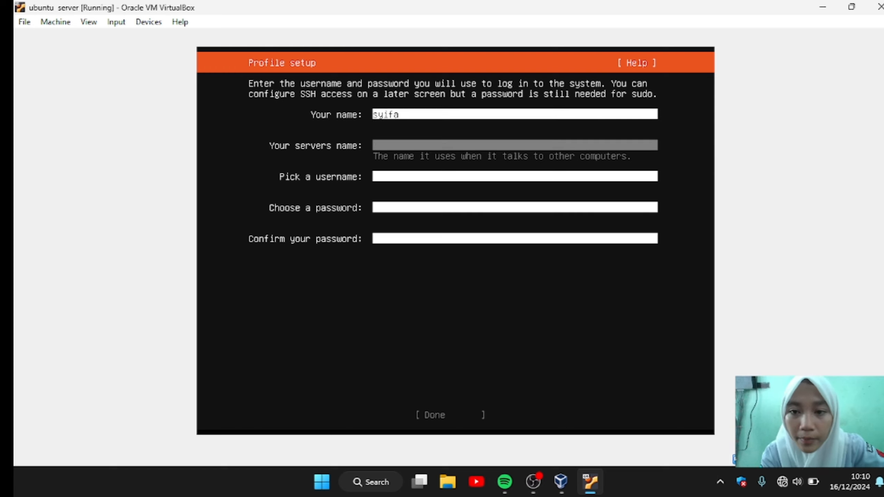
pyautogui.write('syifa')
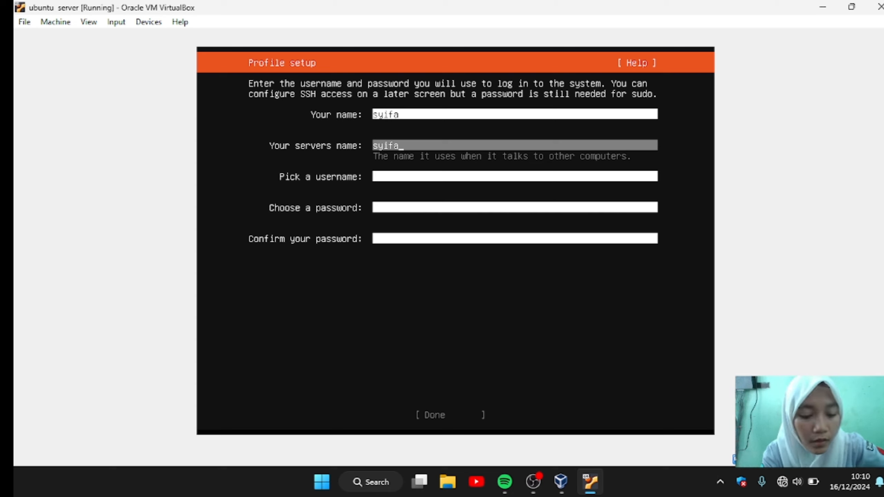
pyautogui.press('Tab')
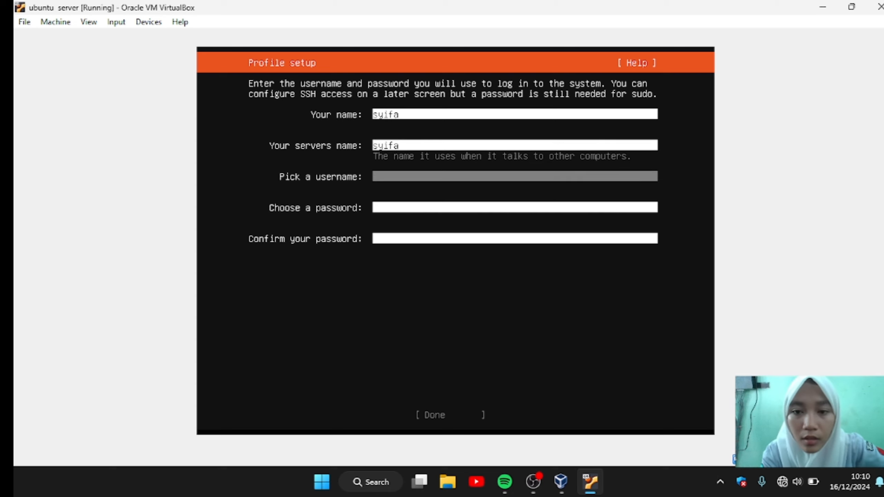
pyautogui.write('syifa')
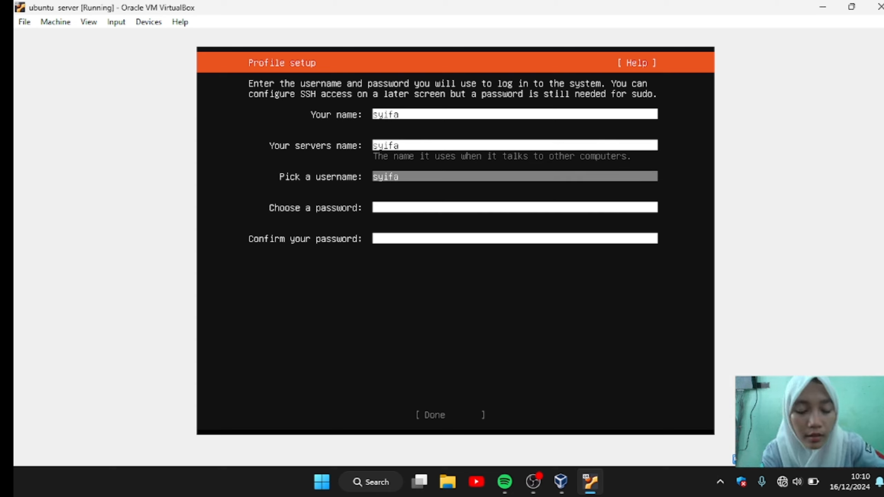
pyautogui.press('Tab')
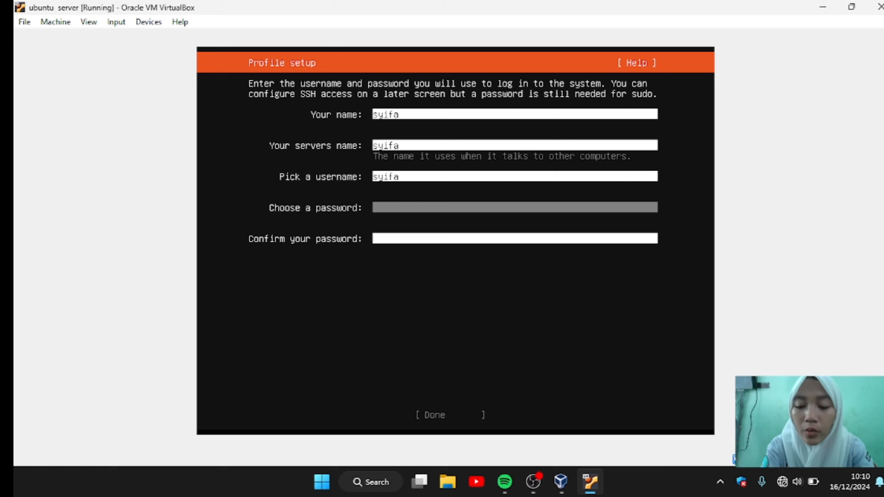
pyautogui.write('****')
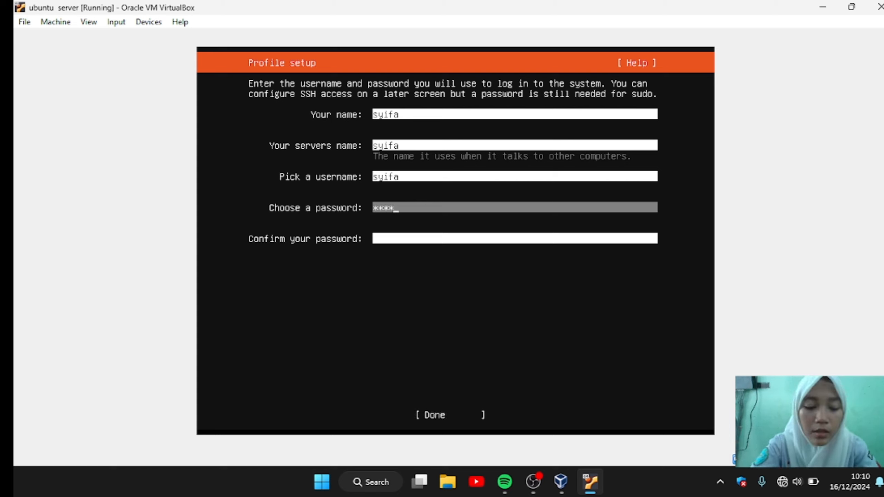
pyautogui.press('Tab')
pyautogui.write('***')
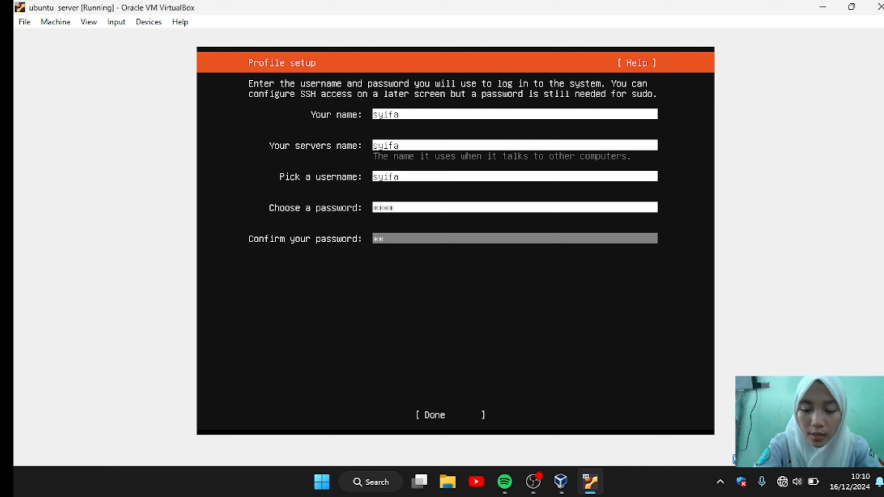
pyautogui.write('*')
pyautogui.press('Tab')
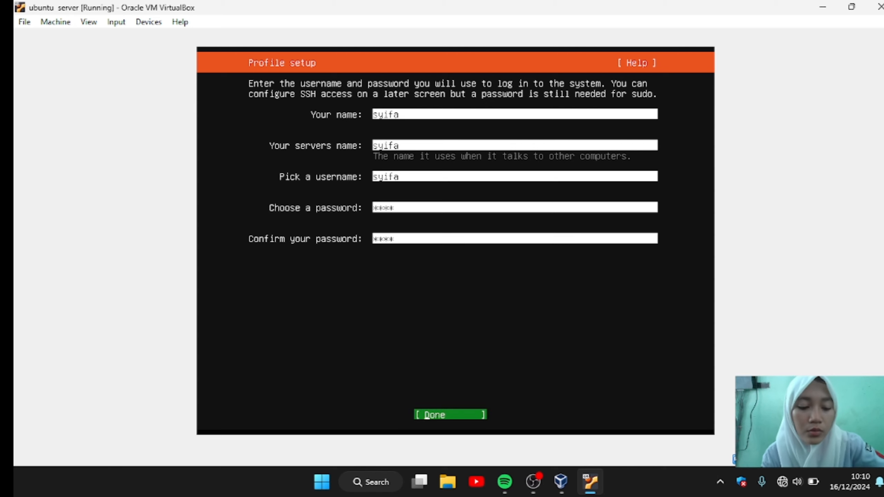
pyautogui.press('Return')
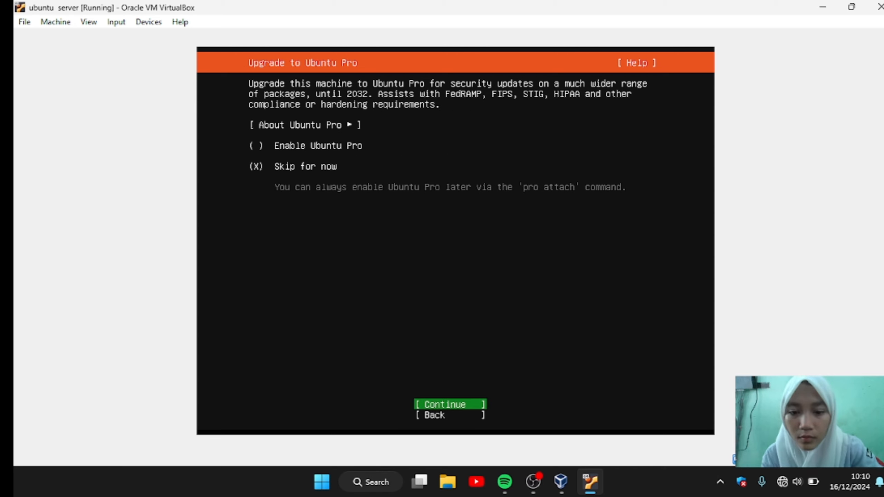
# Step: Skip Ubuntu Pro, enable the OpenSSH server installation, and start installing the system
pyautogui.press('Return')
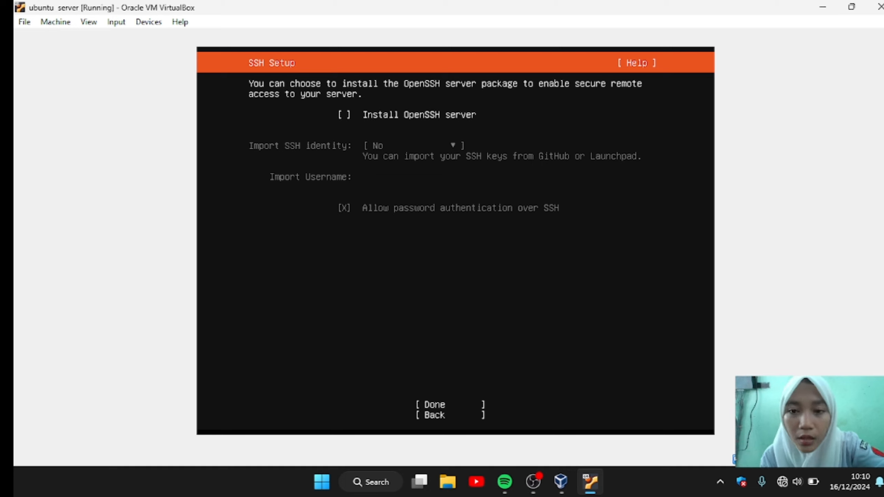
pyautogui.press('space')
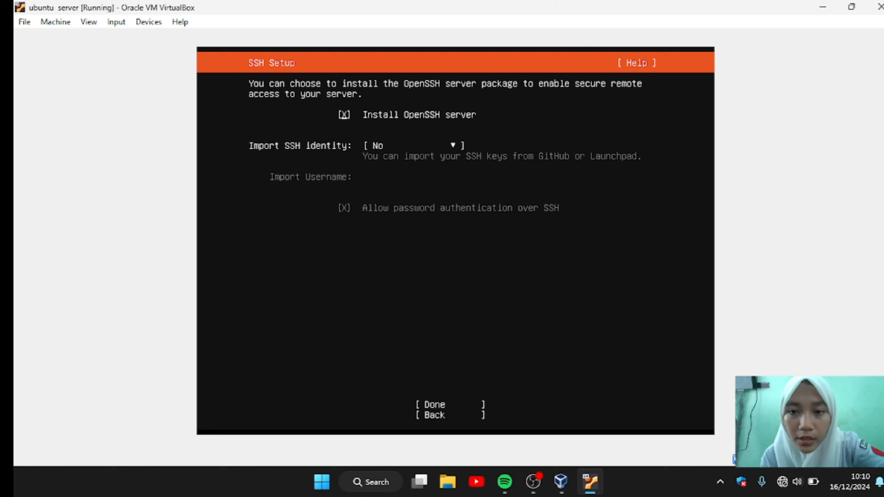
pyautogui.press('Down')
pyautogui.press('Down')
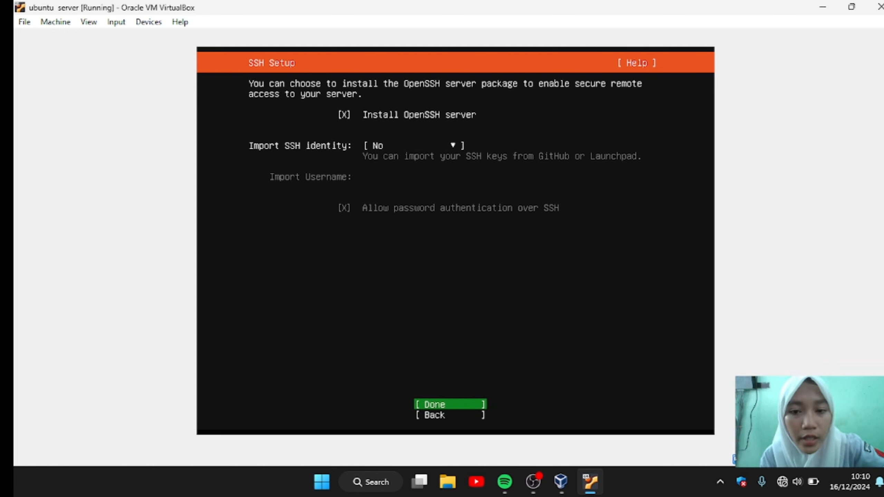
pyautogui.press('Return')
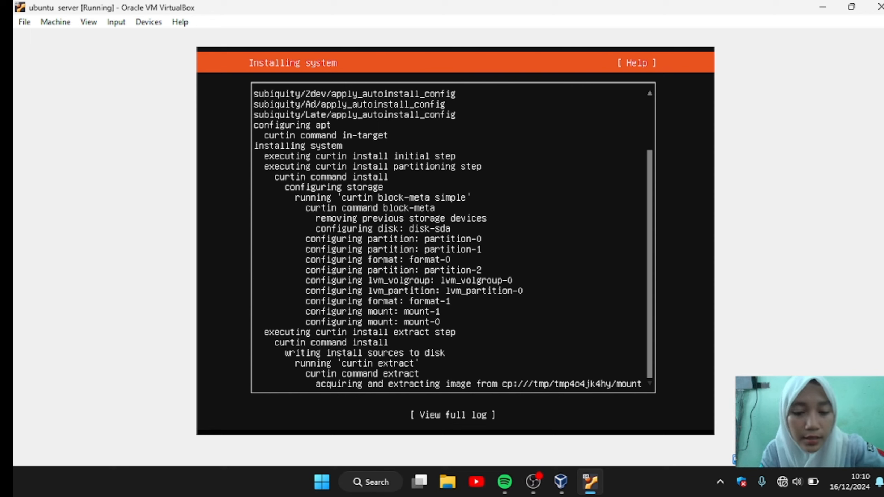
# Step: Review and close the full installer log, then choose Reboot Now once installation completes
pyautogui.press('Tab')
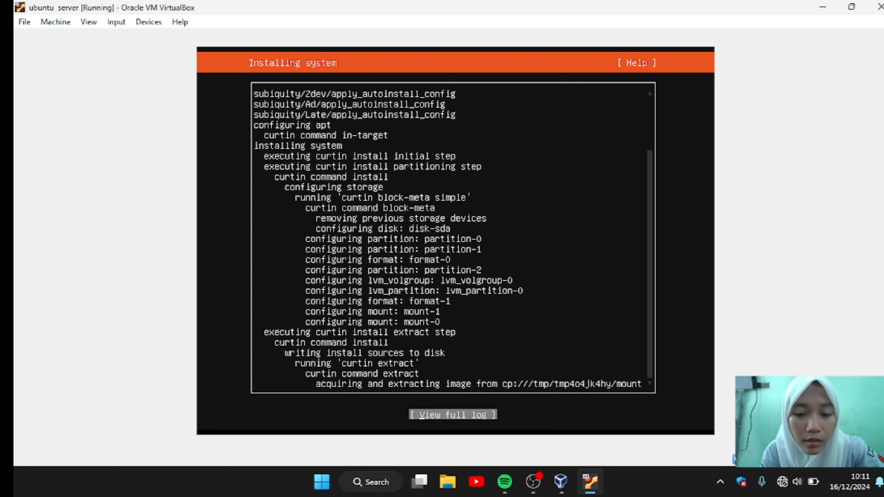
pyautogui.press('Return')
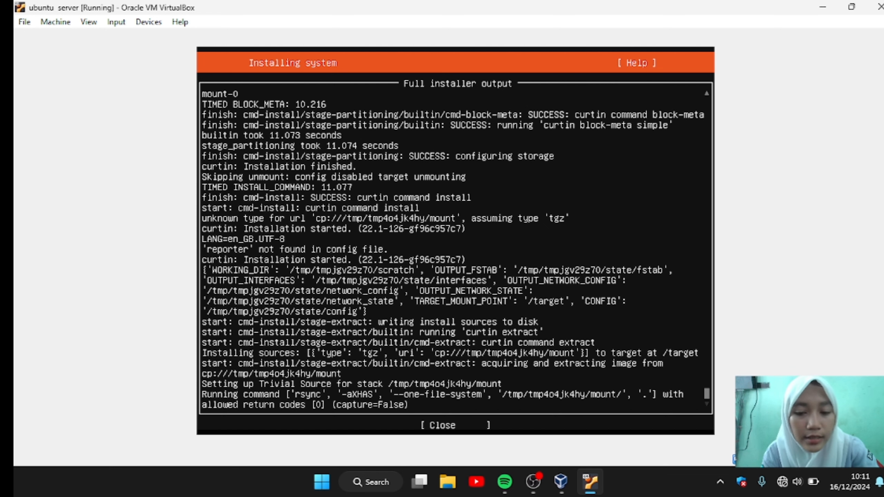
pyautogui.press('Tab')
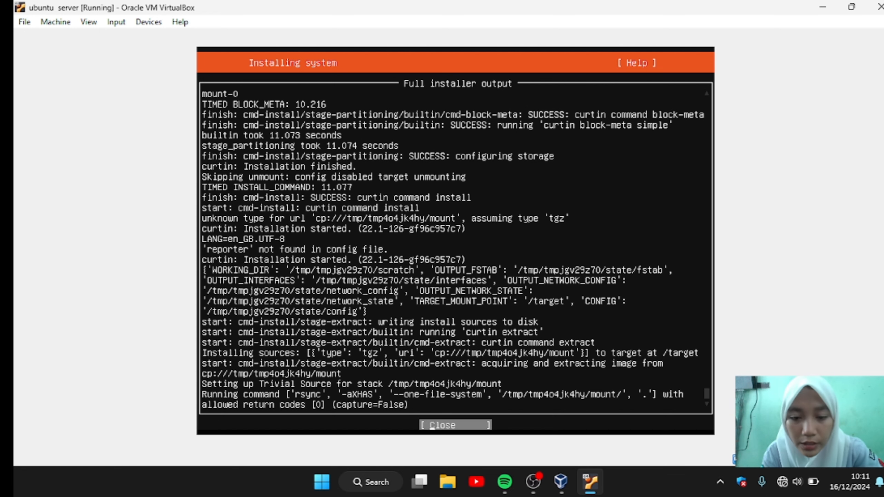
pyautogui.press('Return')
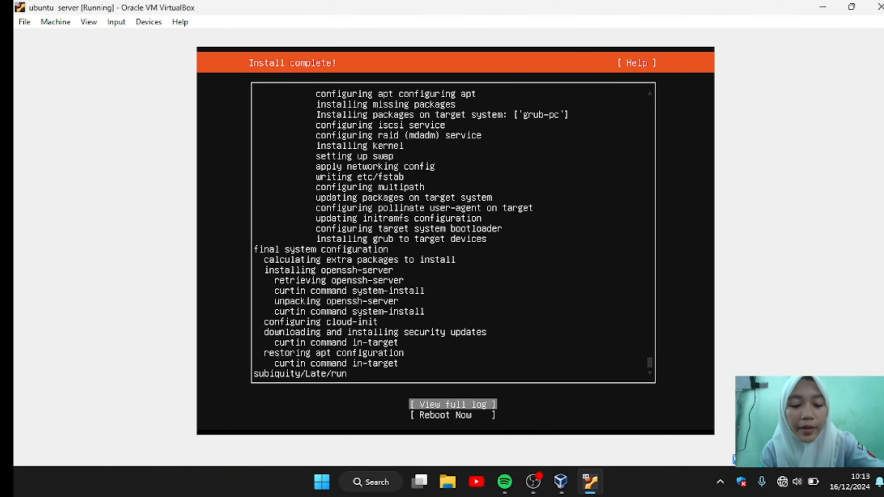
pyautogui.press('Down')
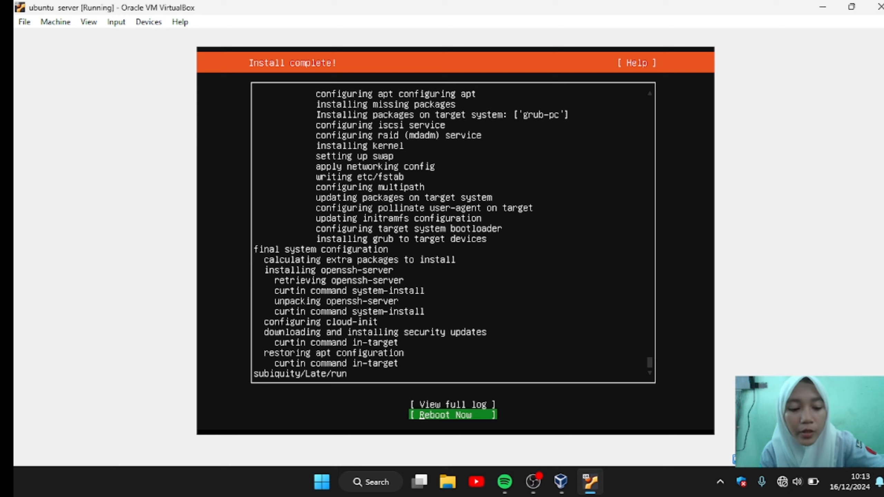
pyautogui.press('Return')
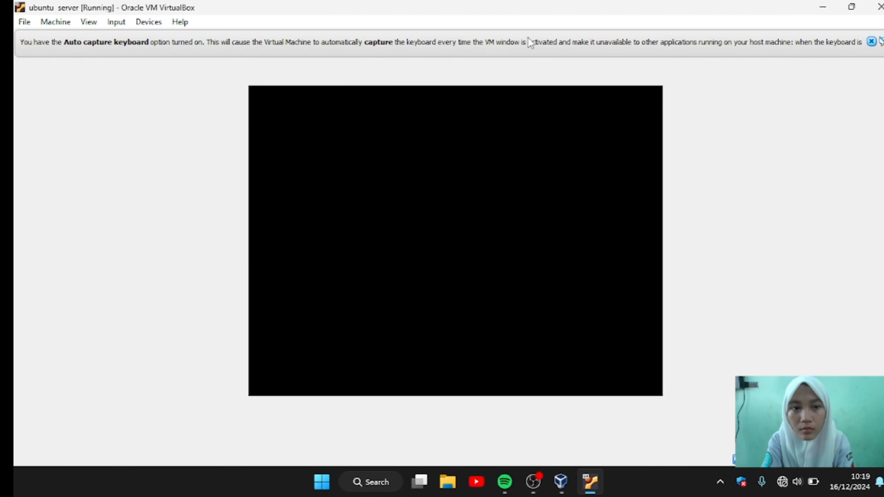
# Step: Dismiss both notices, log in at the console with the account credentials, then power off the VM
pyautogui.click(872, 42)
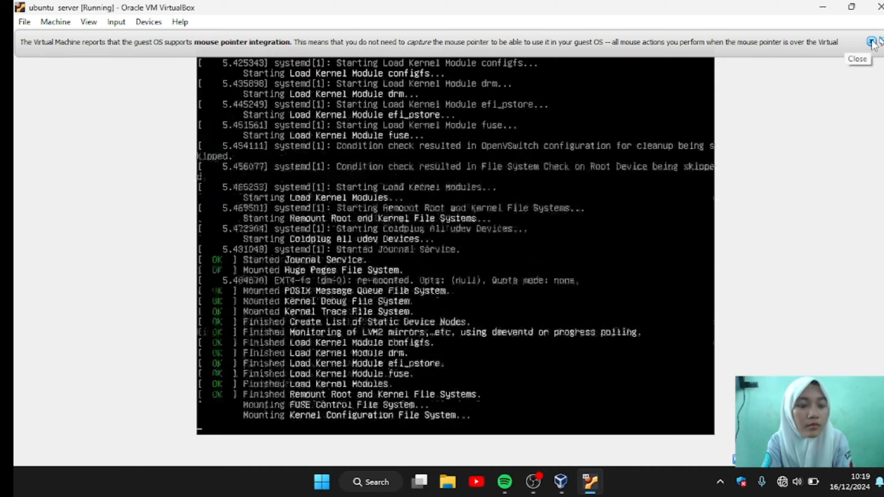
pyautogui.click(872, 41)
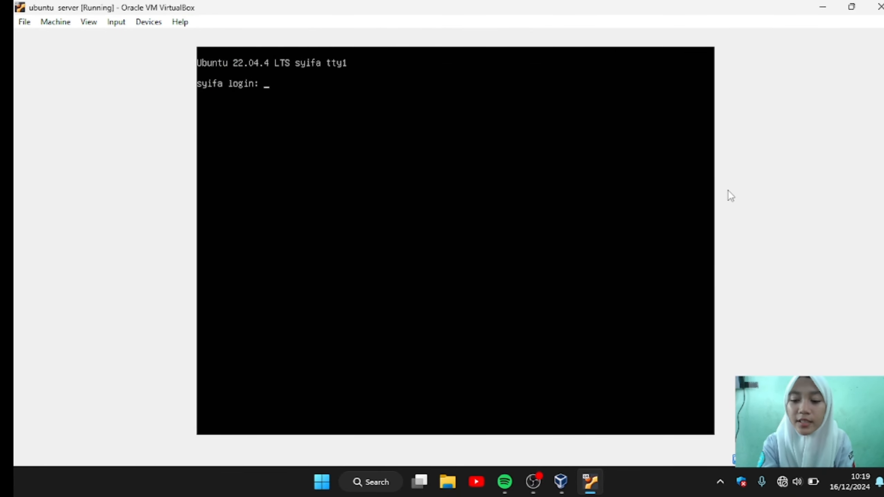
pyautogui.write('syifa')
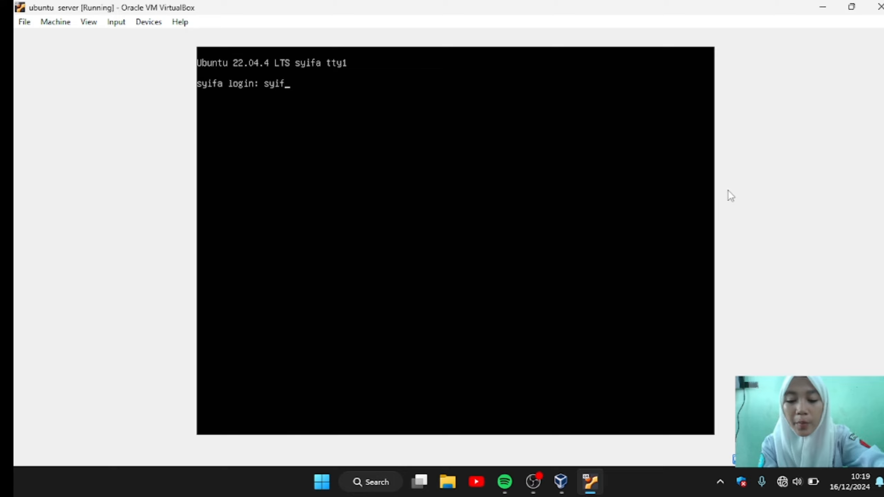
pyautogui.press('Return')
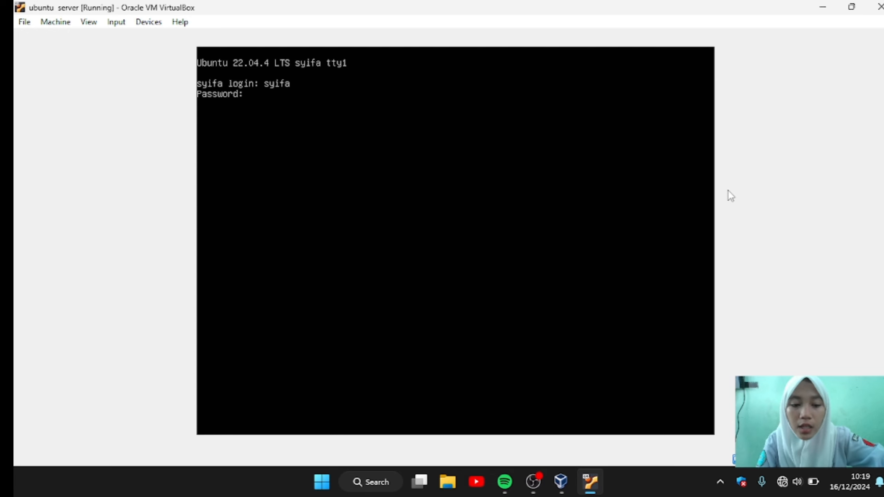
pyautogui.press('Return')
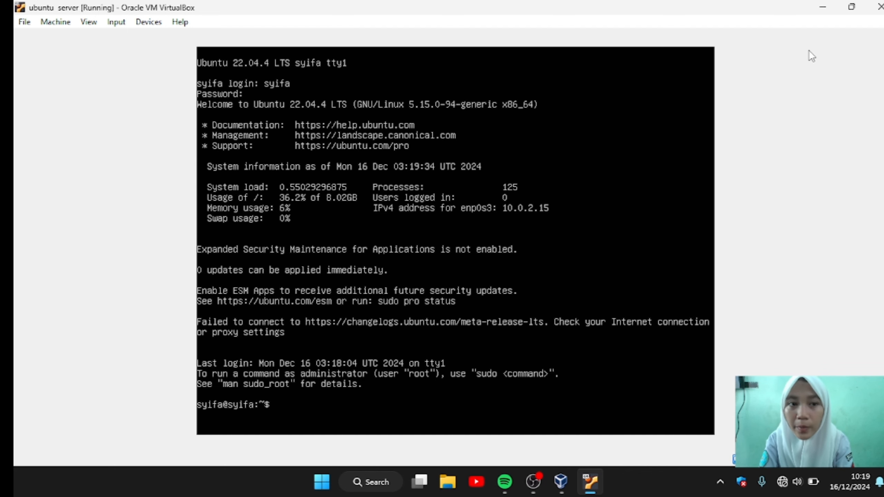
pyautogui.click(879, 7)
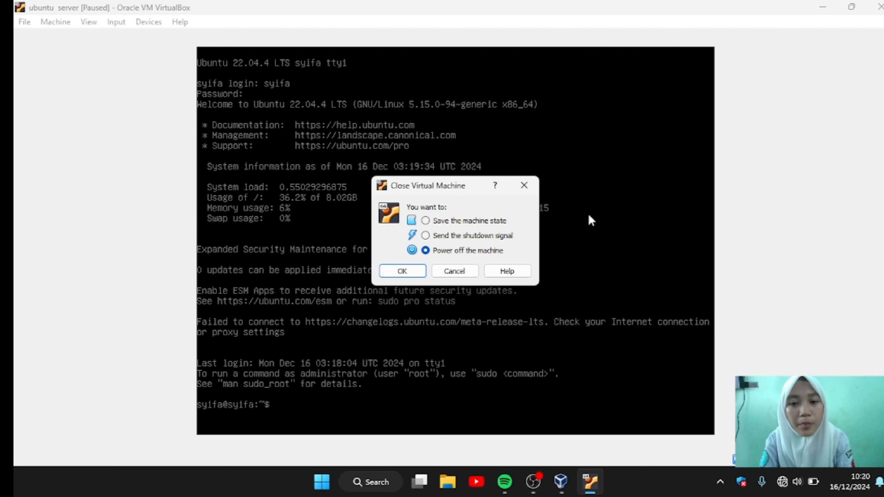
pyautogui.click(403, 272)
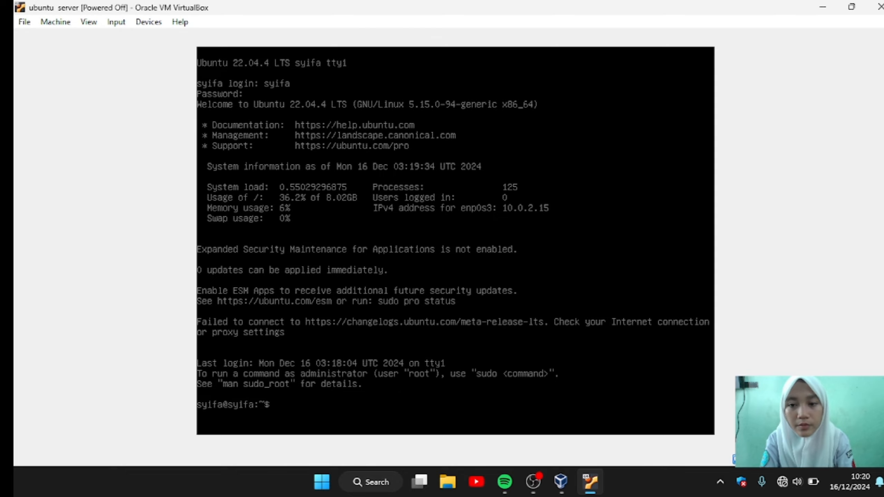